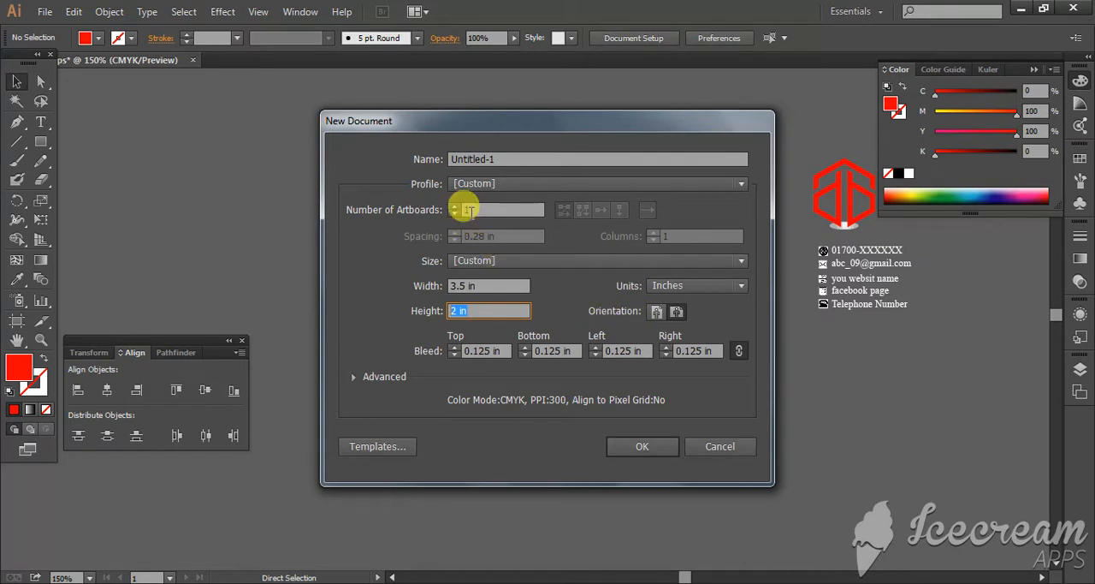
Step: Create a new document with one artboard, 3.5 by 2 in, landscape, with 0.125 in bleed on all sides
{"action": "left_click", "coordinate": [464, 209]}
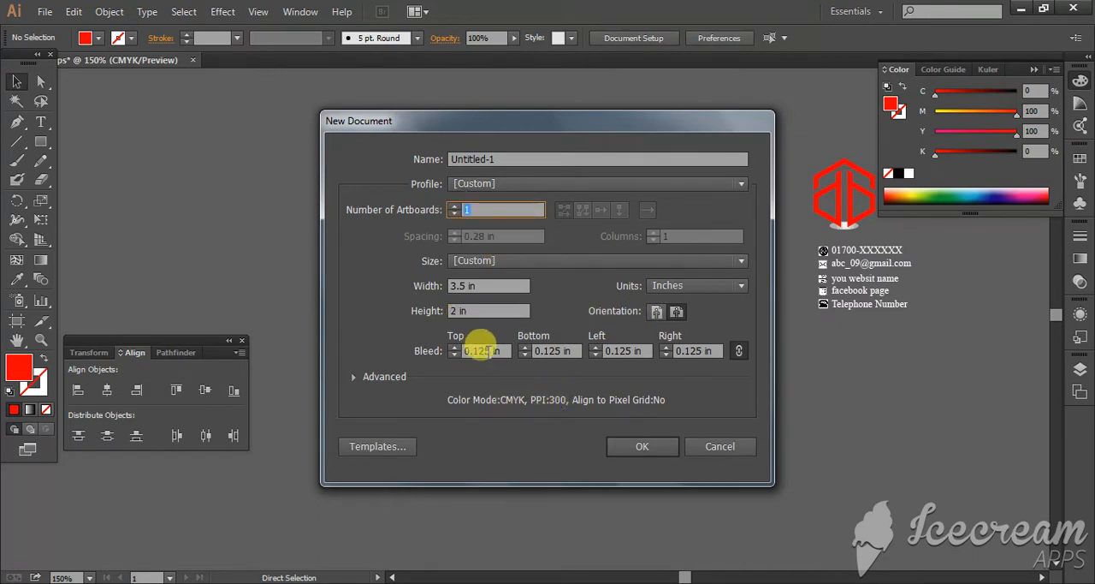
{"action": "left_click", "coordinate": [476, 350]}
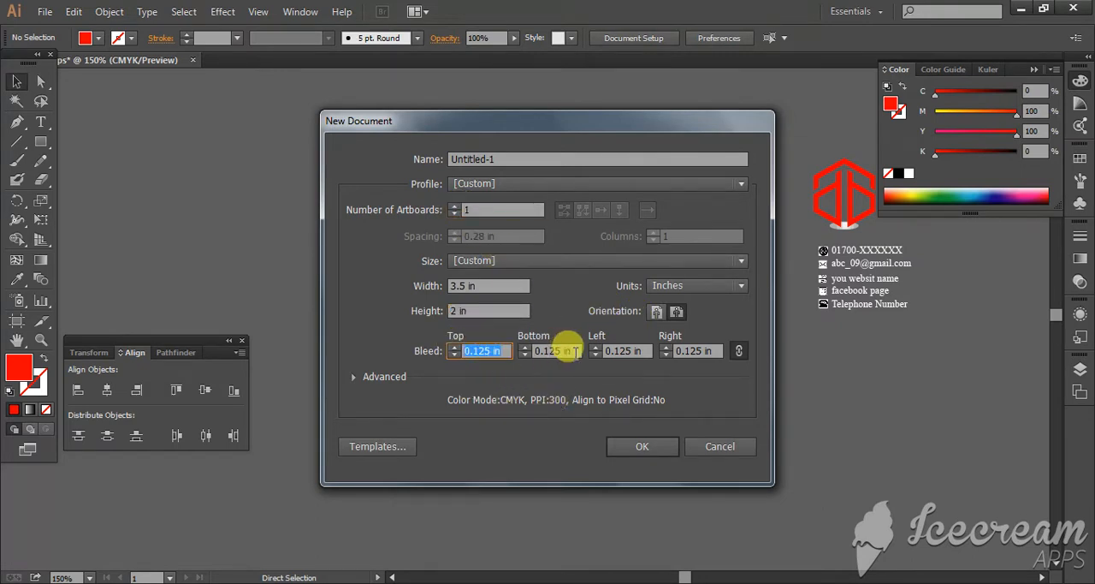
{"action": "left_click", "coordinate": [643, 446]}
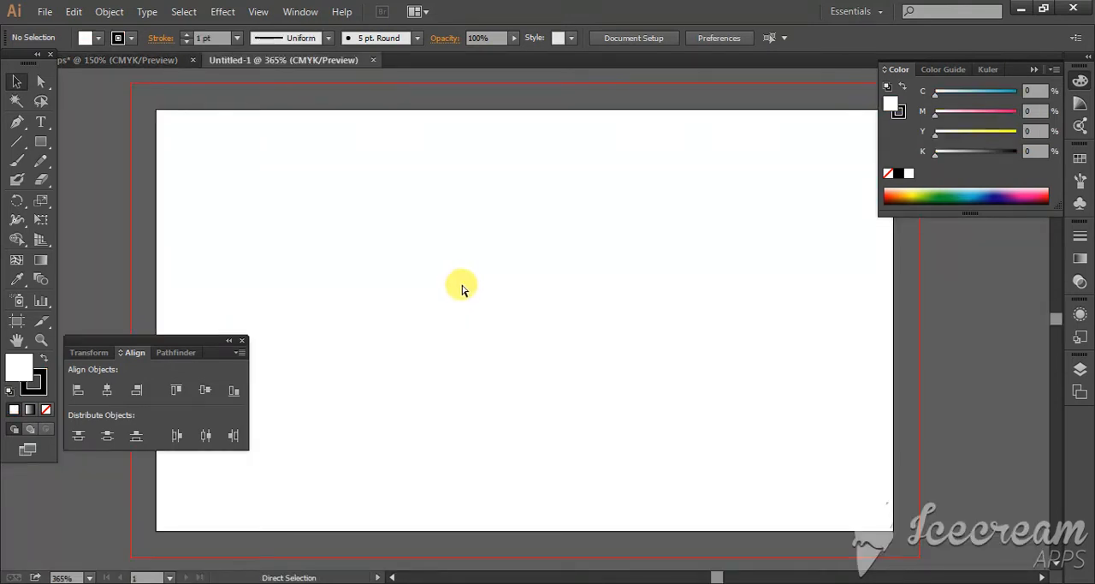
Step: Draw a rectangle covering the full bleed area and fill it with the dark brown swatch (C 50, M 70, Y 80, K 70)
{"action": "key", "text": "ctrl+minus"}
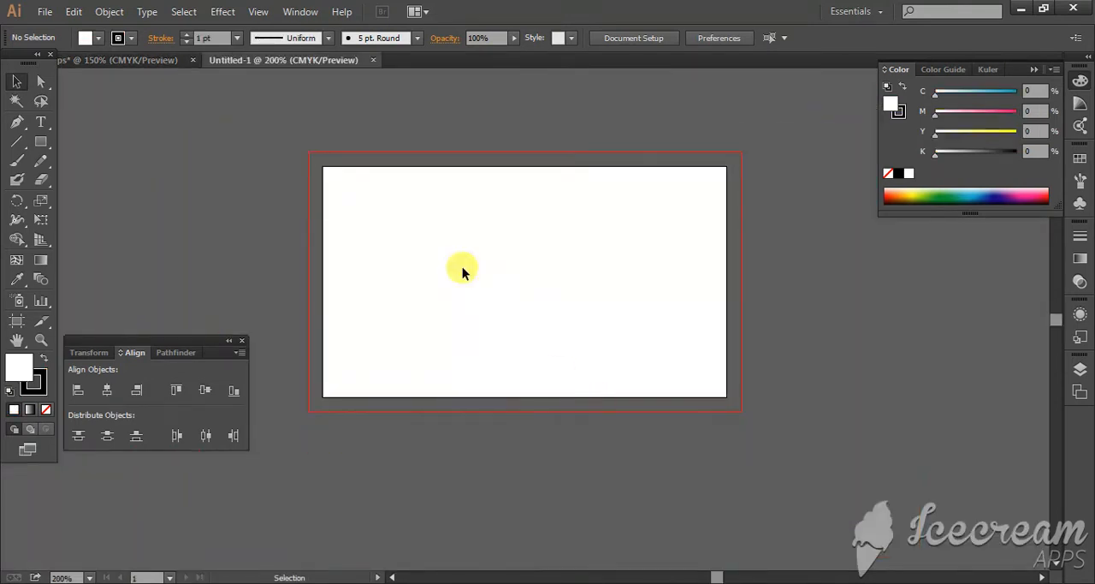
{"action": "left_click", "coordinate": [41, 142]}
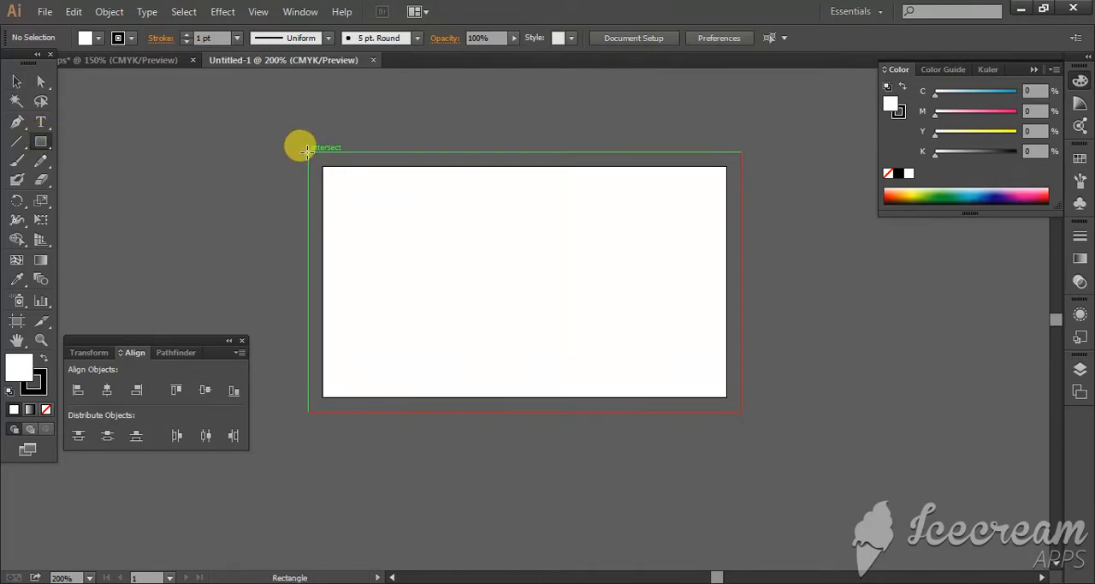
{"action": "left_click_drag", "start_coordinate": [308, 152], "coordinate": [742, 412]}
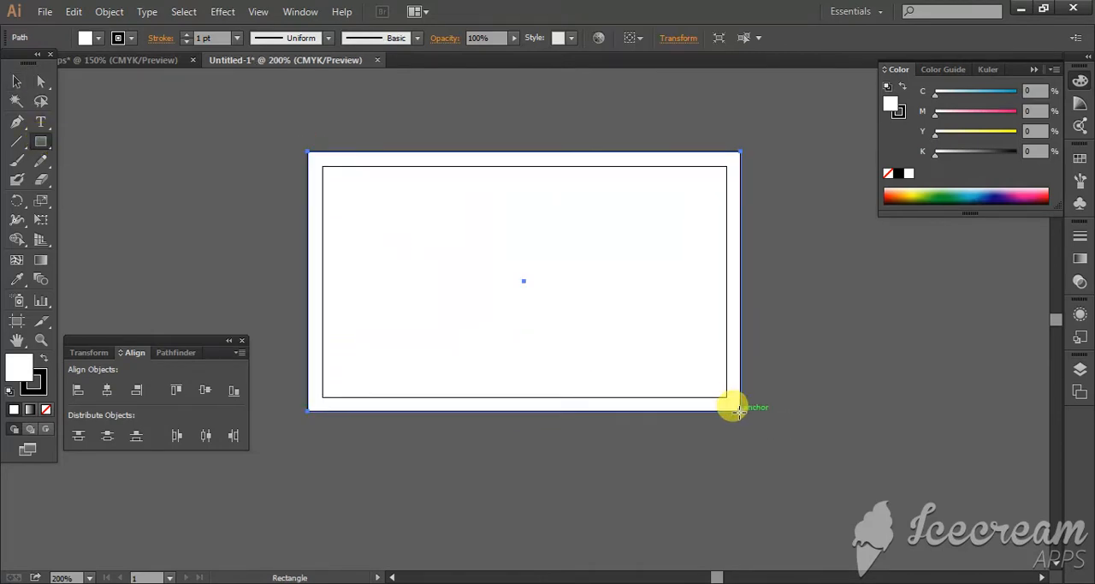
{"action": "left_click", "coordinate": [86, 40]}
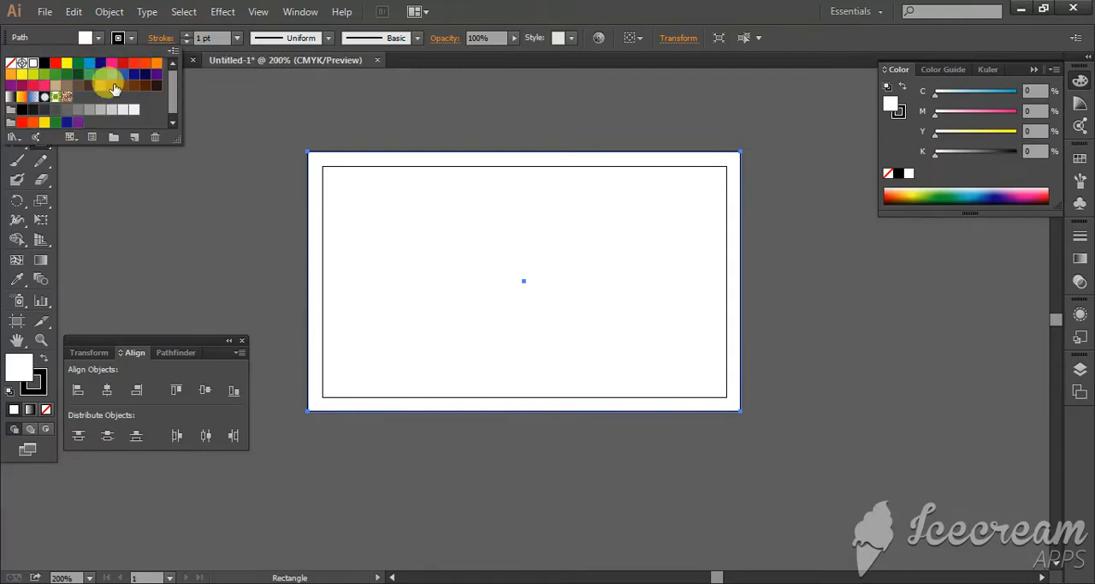
{"action": "left_click", "coordinate": [156, 86]}
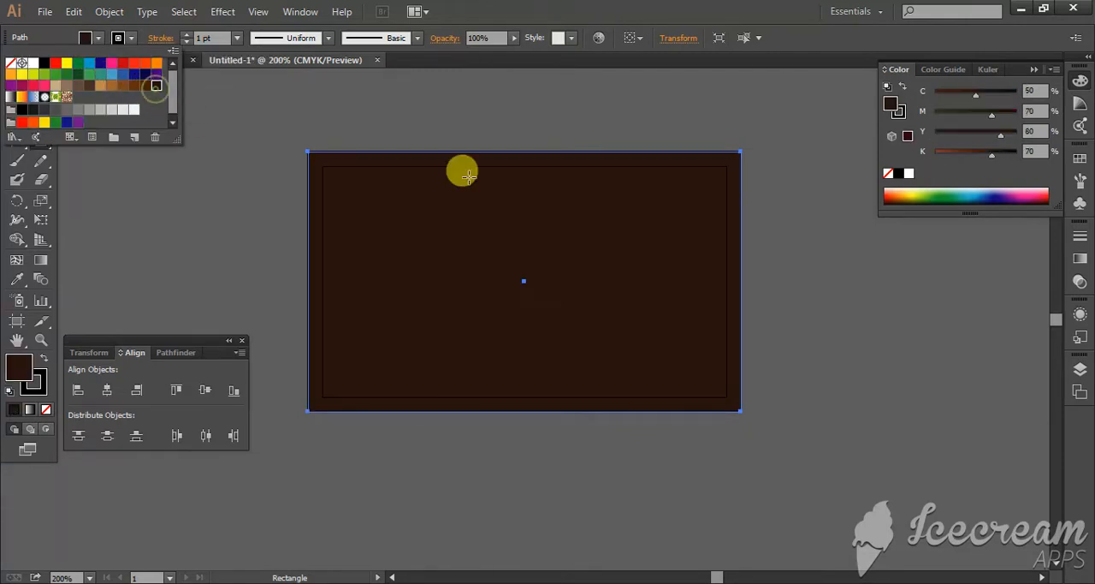
{"action": "left_click", "coordinate": [175, 184]}
Step: Draw two slanted line segments across the brown rectangle, one right of its centre and one across its upper-left corner
{"action": "left_click", "coordinate": [16, 142]}
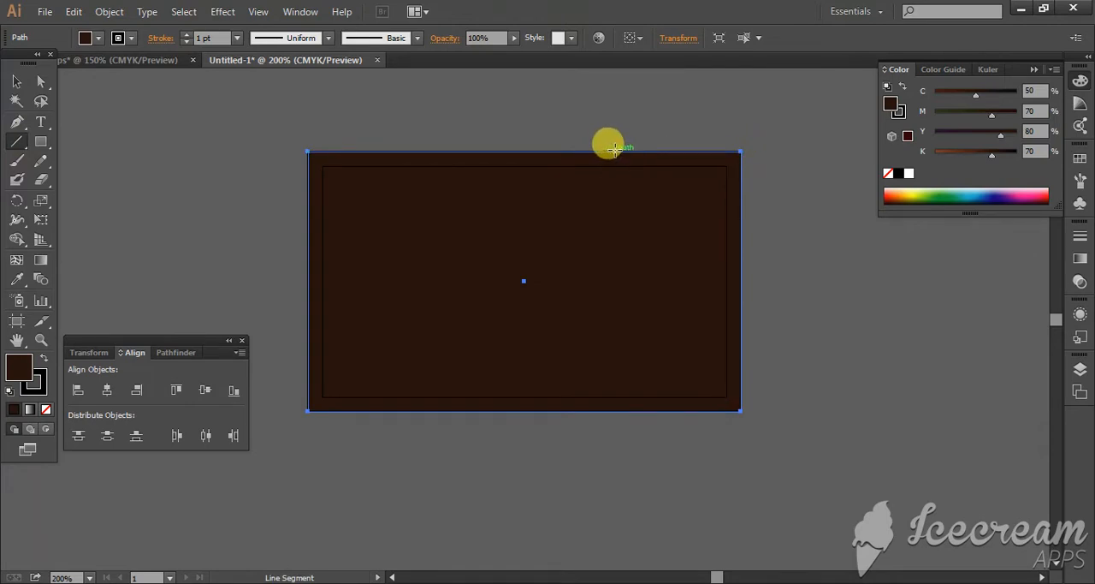
{"action": "left_click_drag", "start_coordinate": [626, 121], "coordinate": [512, 450]}
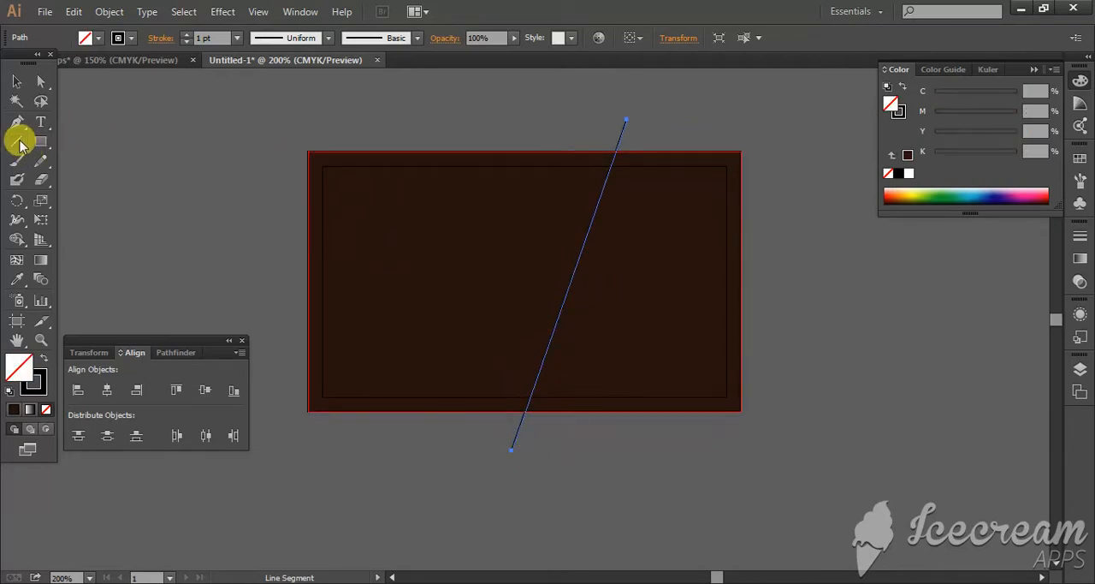
{"action": "left_click_drag", "start_coordinate": [402, 138], "coordinate": [299, 381]}
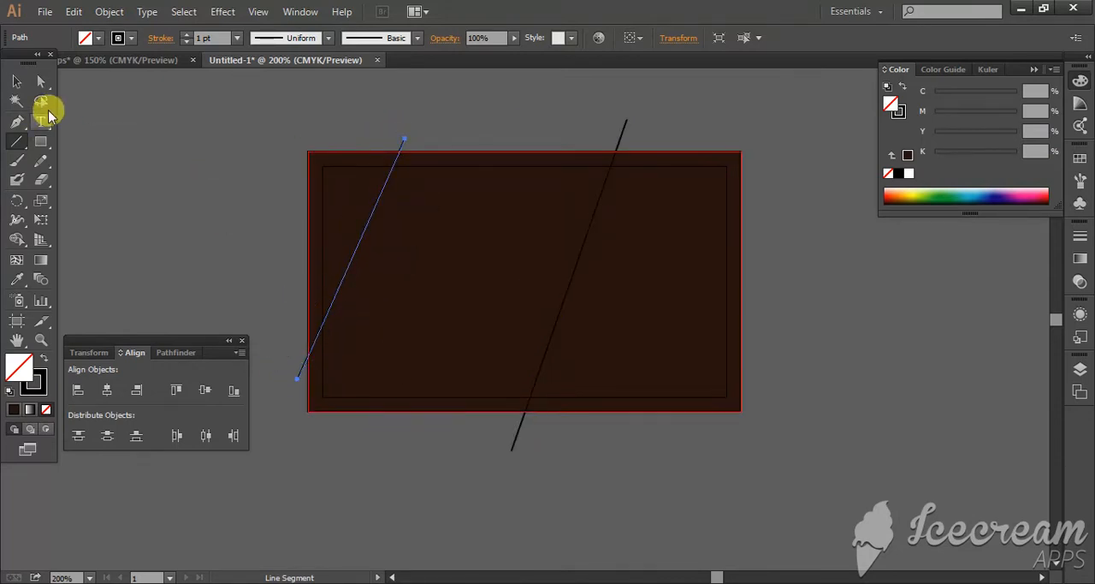
Step: Select the rectangle and both lines and remove the middle region between the lines with the Shape Builder tool
{"action": "left_click", "coordinate": [16, 79]}
{"action": "left_click_drag", "start_coordinate": [217, 138], "coordinate": [800, 492]}
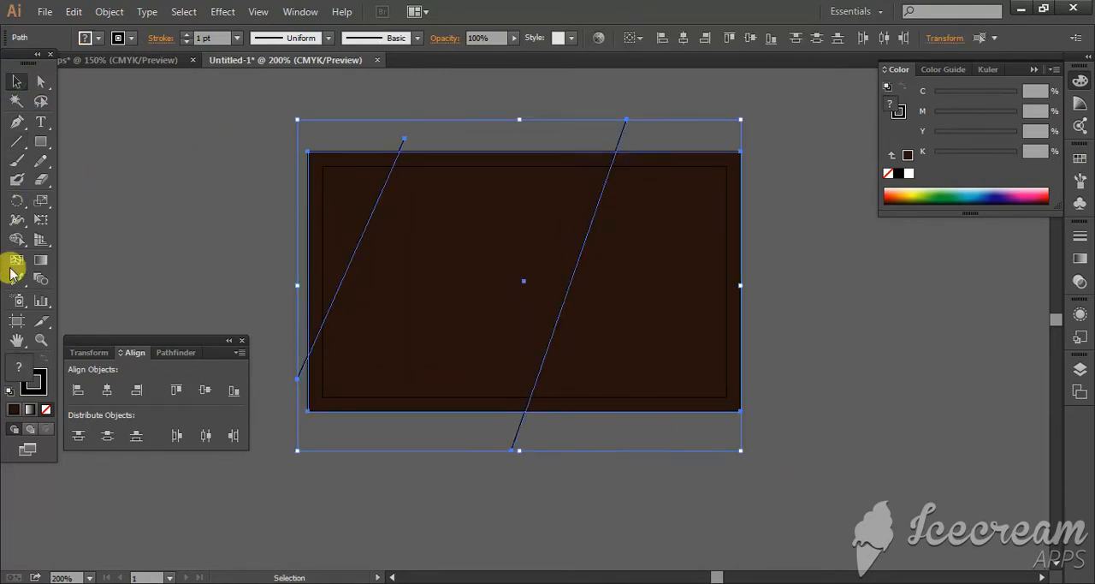
{"action": "left_click", "coordinate": [18, 242]}
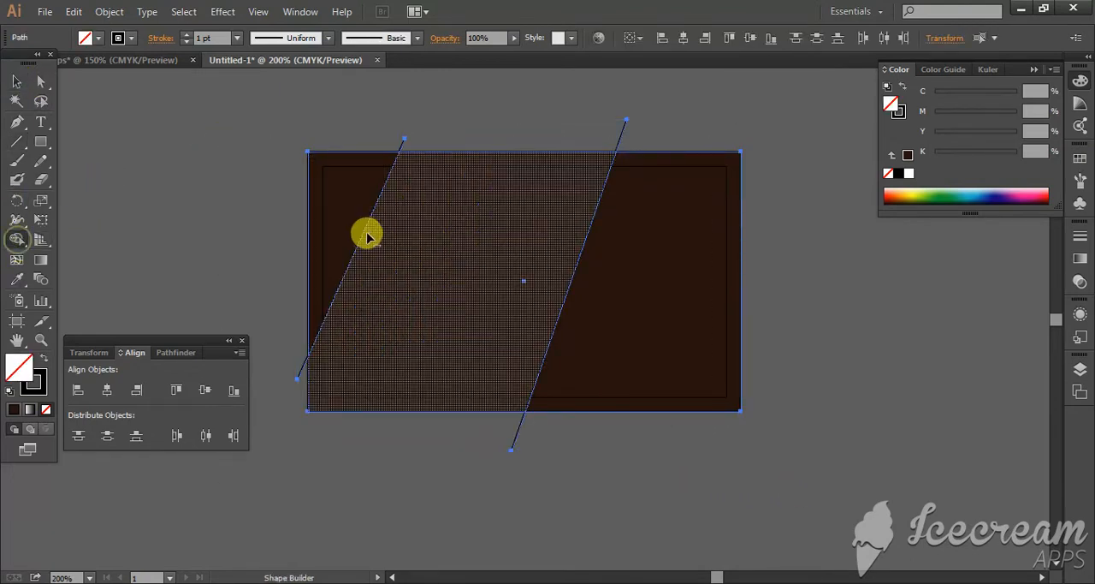
{"action": "left_click", "coordinate": [436, 231]}
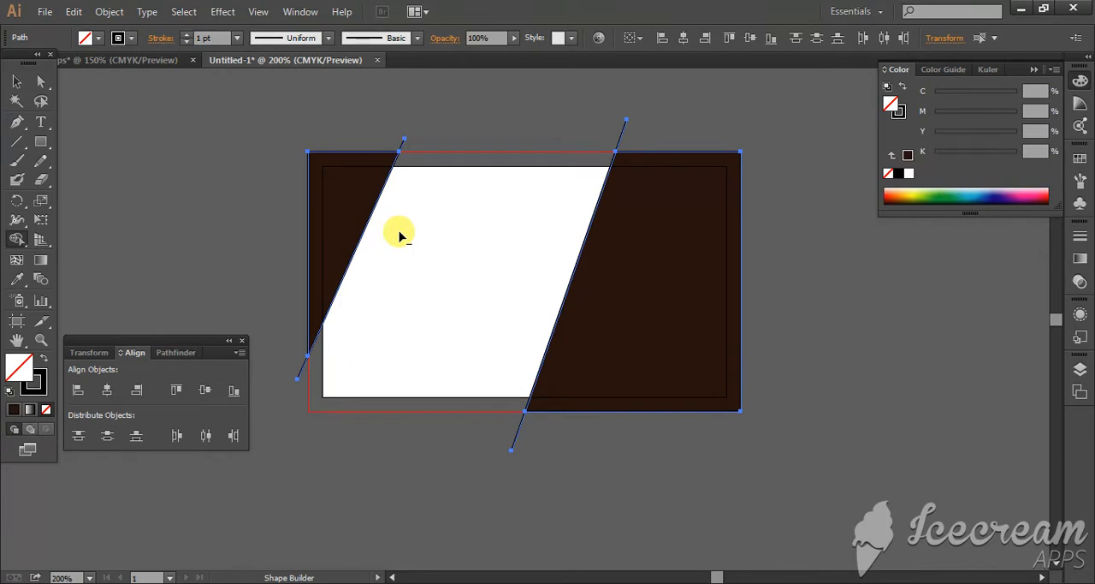
{"action": "key", "text": "v"}
{"action": "key", "text": "shift+m"}
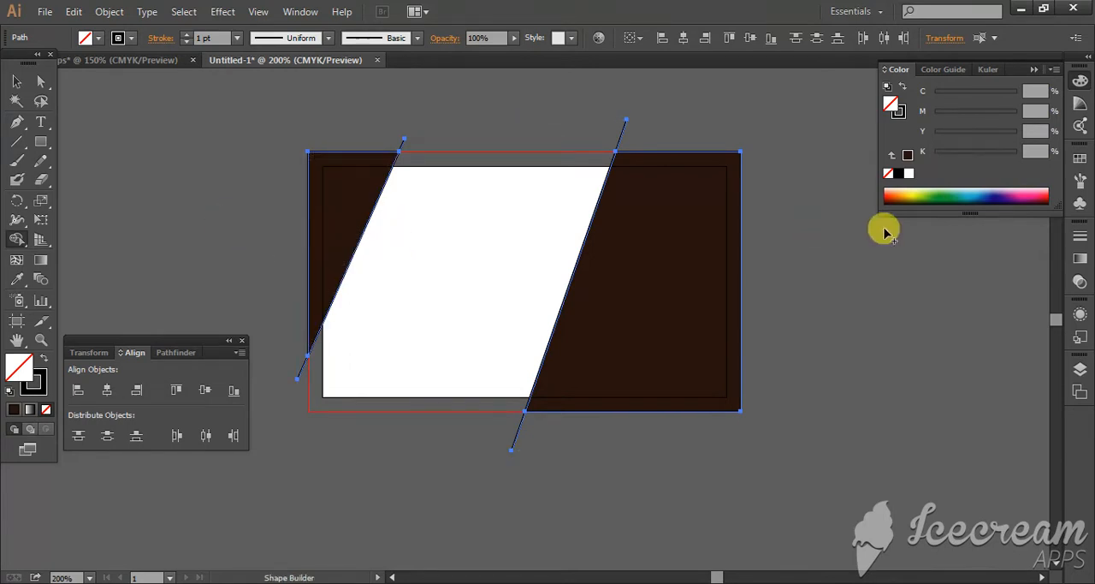
Step: Delete the two slanted lines, keeping the brown shapes on either side
{"action": "left_click", "coordinate": [17, 80]}
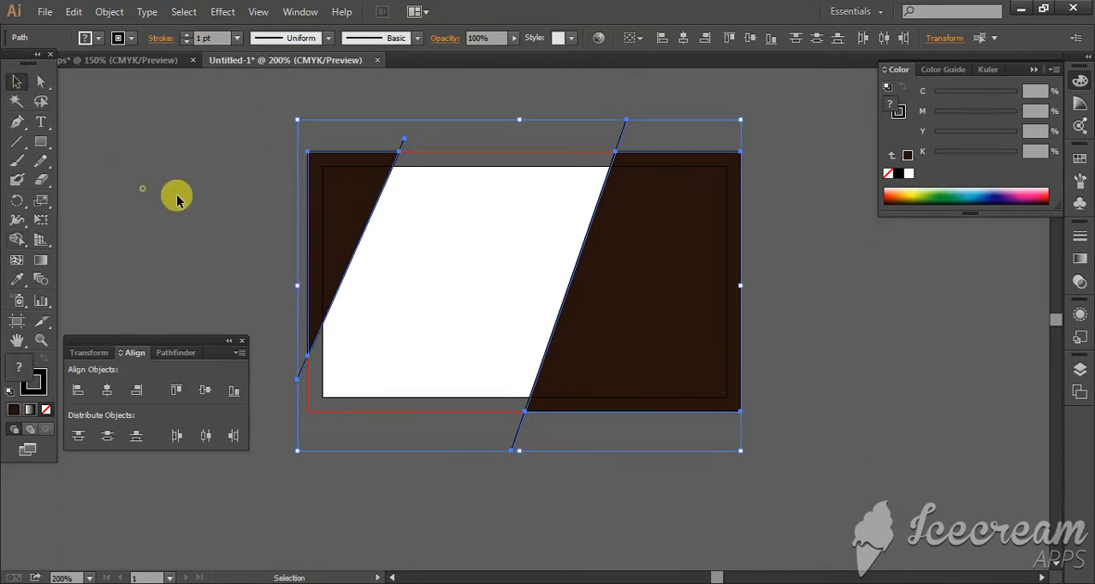
{"action": "left_click", "coordinate": [176, 196]}
{"action": "left_click", "coordinate": [402, 148]}
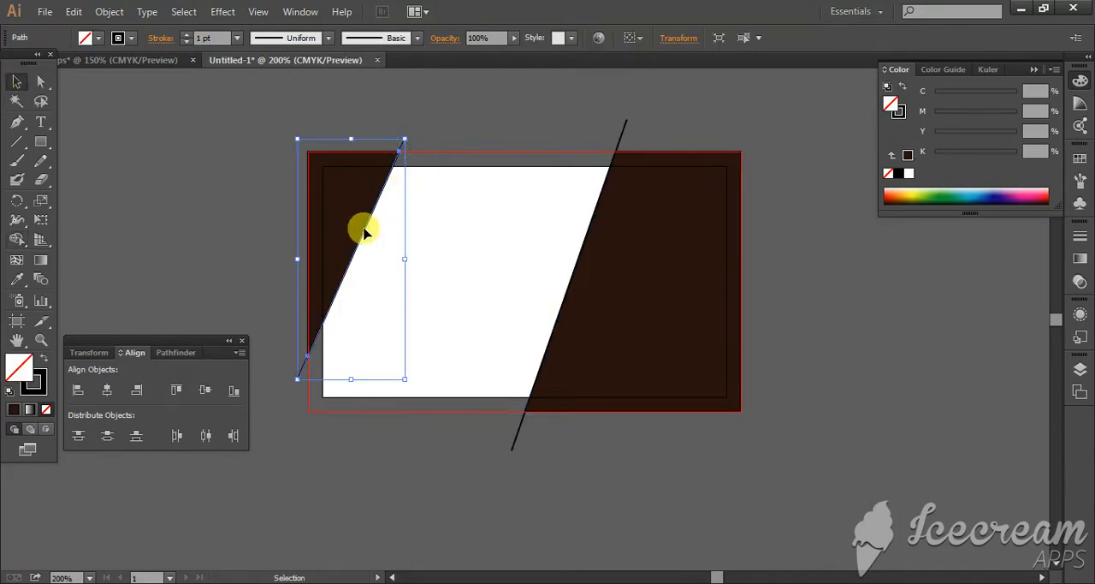
{"action": "key", "text": "Delete"}
{"action": "left_click", "coordinate": [620, 132]}
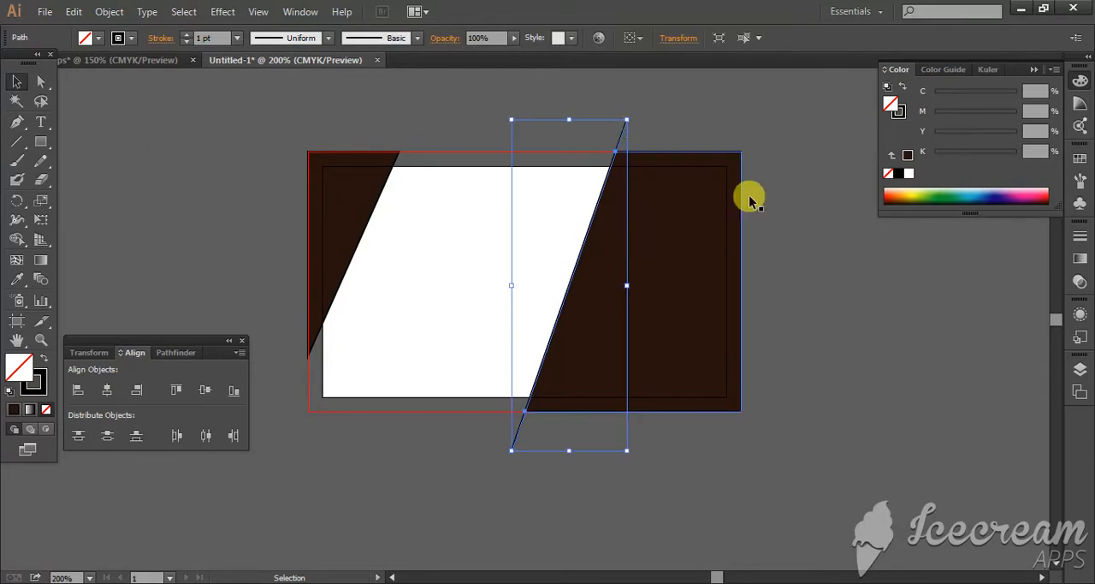
{"action": "key", "text": "Delete"}
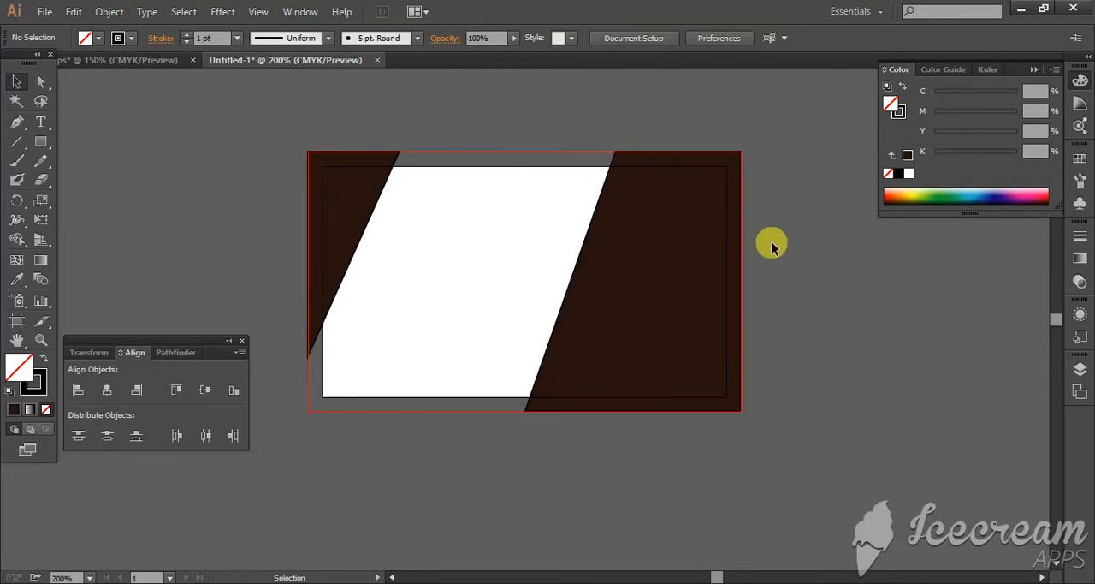
Step: Draw a 3.75 by 2.25 in rectangle over the full bleed area, fill it white and send it to the back
{"action": "left_click", "coordinate": [41, 141]}
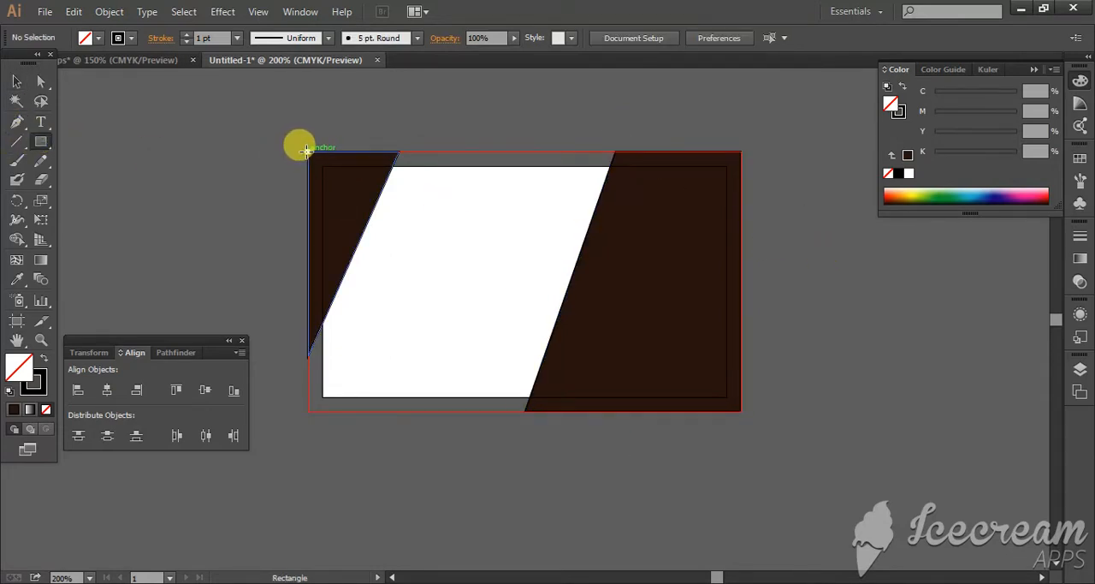
{"action": "left_click_drag", "start_coordinate": [308, 150], "coordinate": [741, 410]}
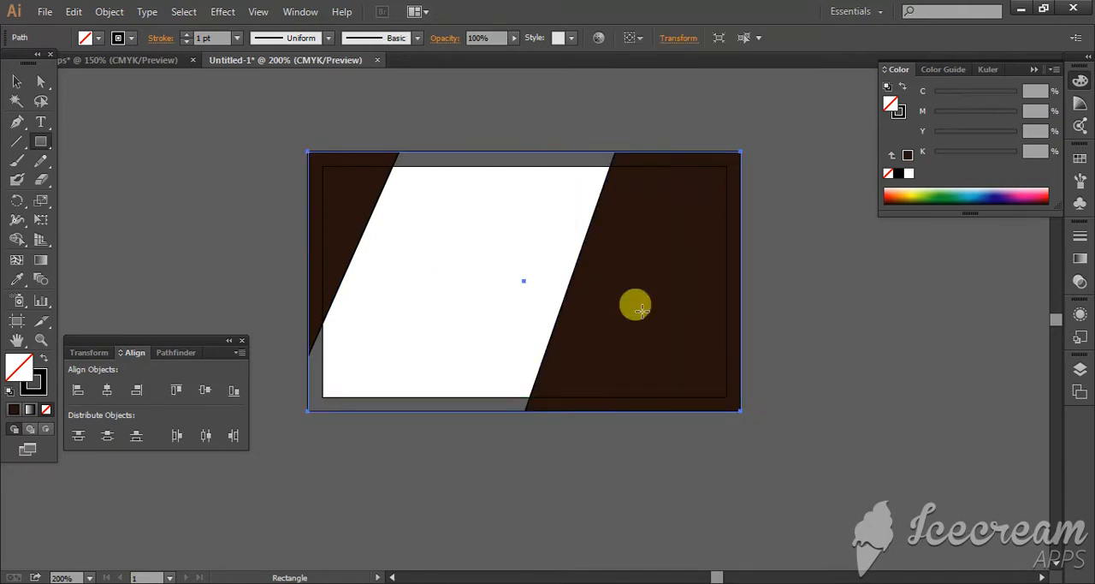
{"action": "left_click", "coordinate": [86, 39]}
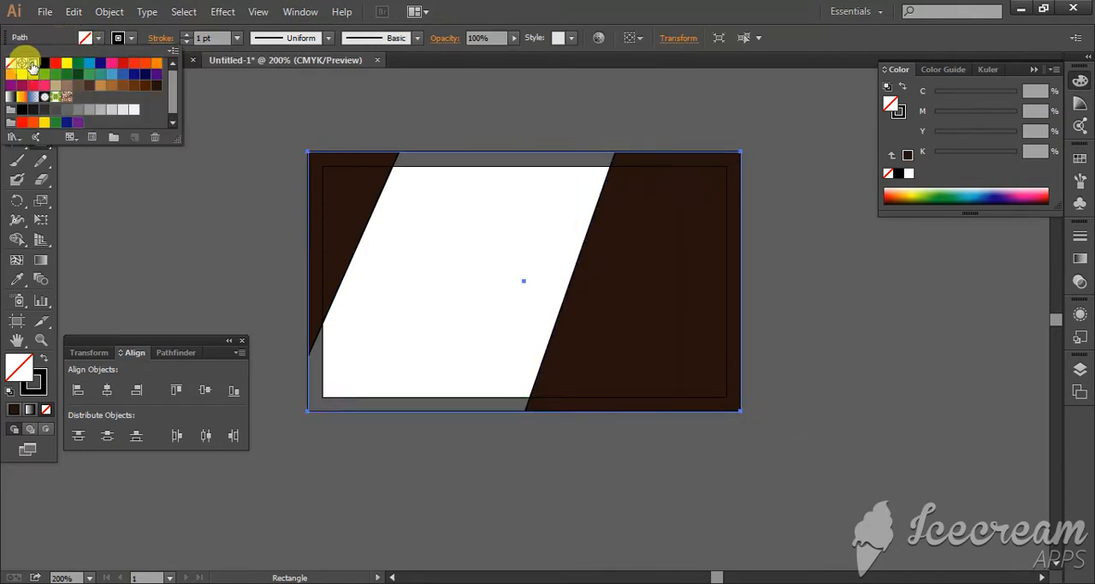
{"action": "left_click", "coordinate": [32, 66]}
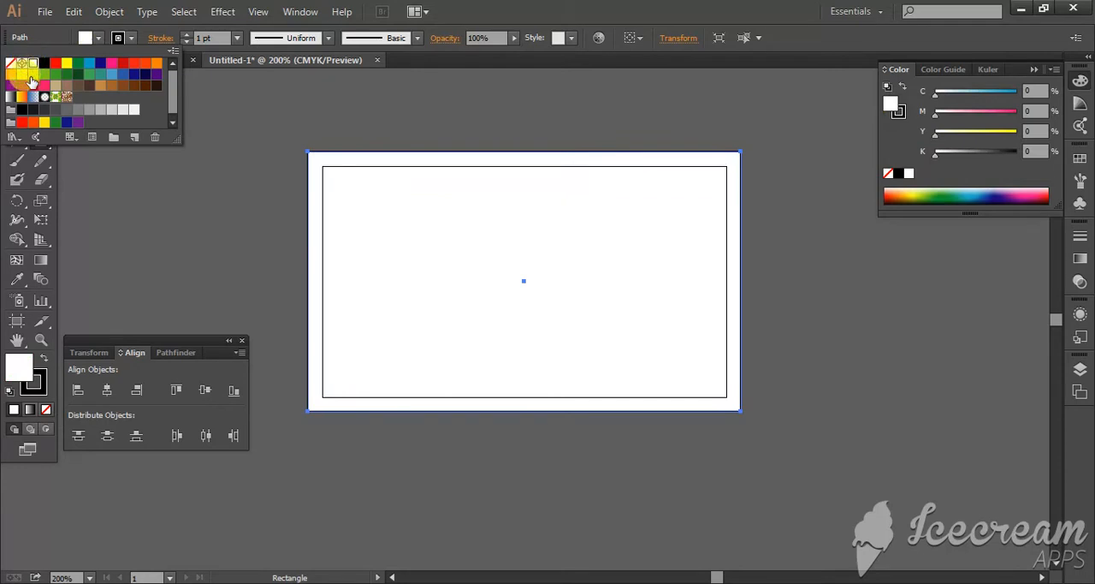
{"action": "left_click", "coordinate": [444, 225]}
{"action": "right_click", "coordinate": [469, 236]}
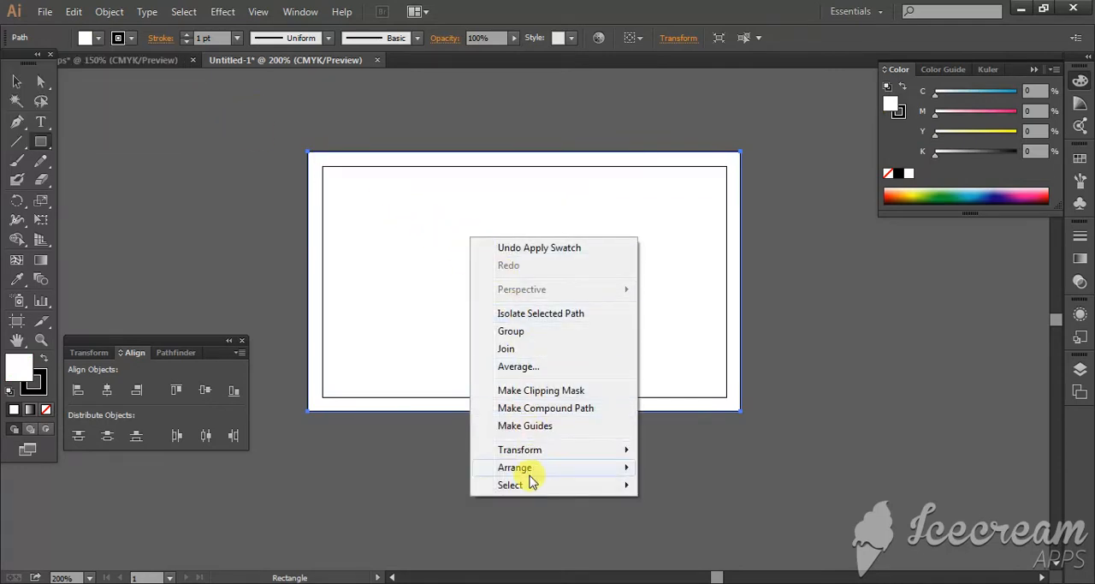
{"action": "mouse_move", "coordinate": [545, 472]}
{"action": "left_click", "coordinate": [689, 521]}
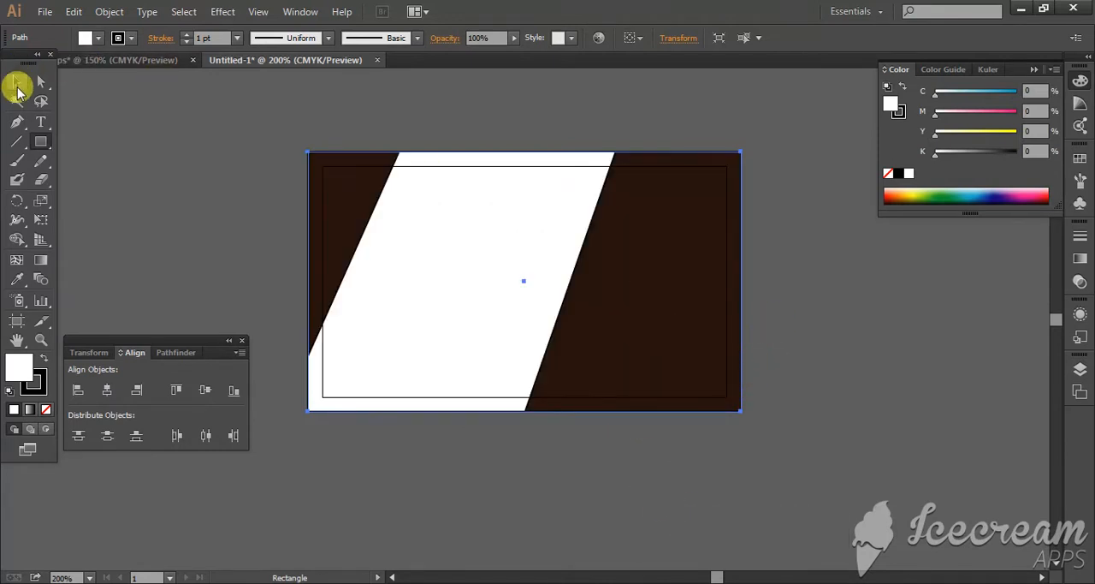
{"action": "left_click", "coordinate": [152, 144]}
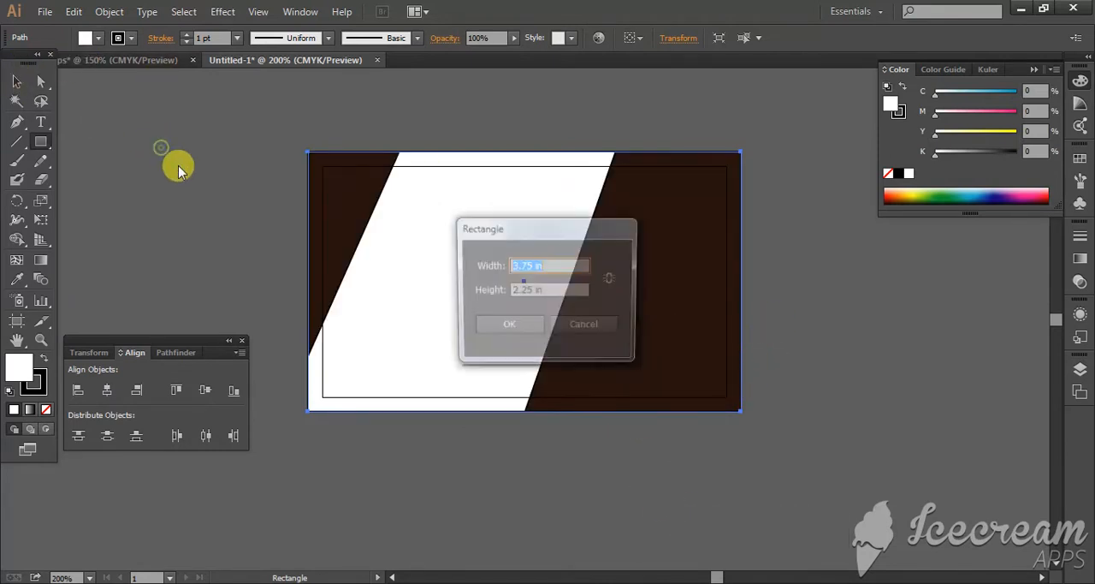
{"action": "left_click", "coordinate": [595, 333]}
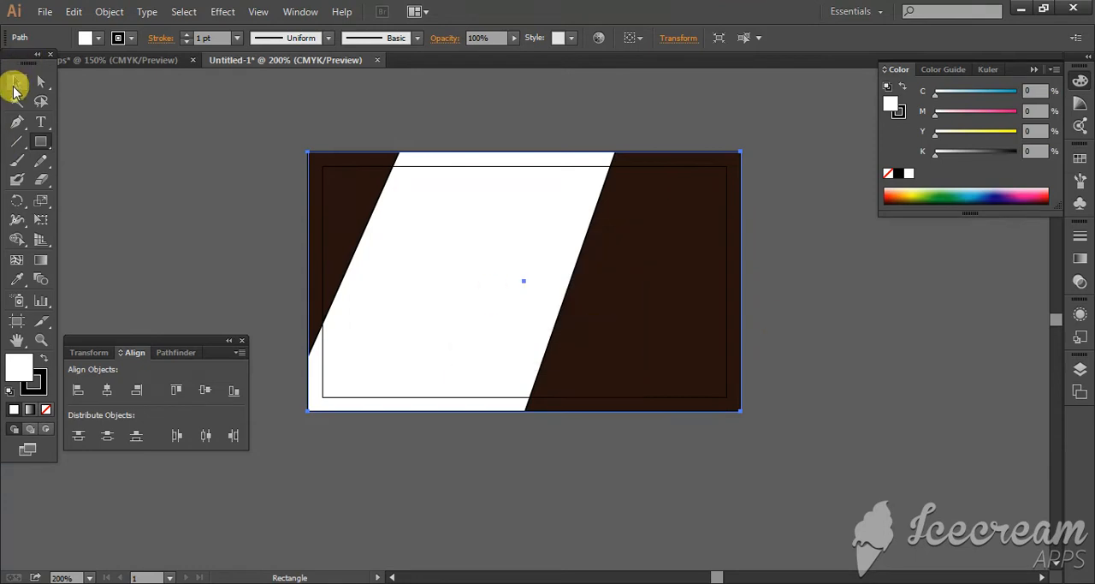
Step: Set the stroke of the right and left brown shapes to None
{"action": "left_click", "coordinate": [17, 82]}
{"action": "left_click", "coordinate": [133, 206]}
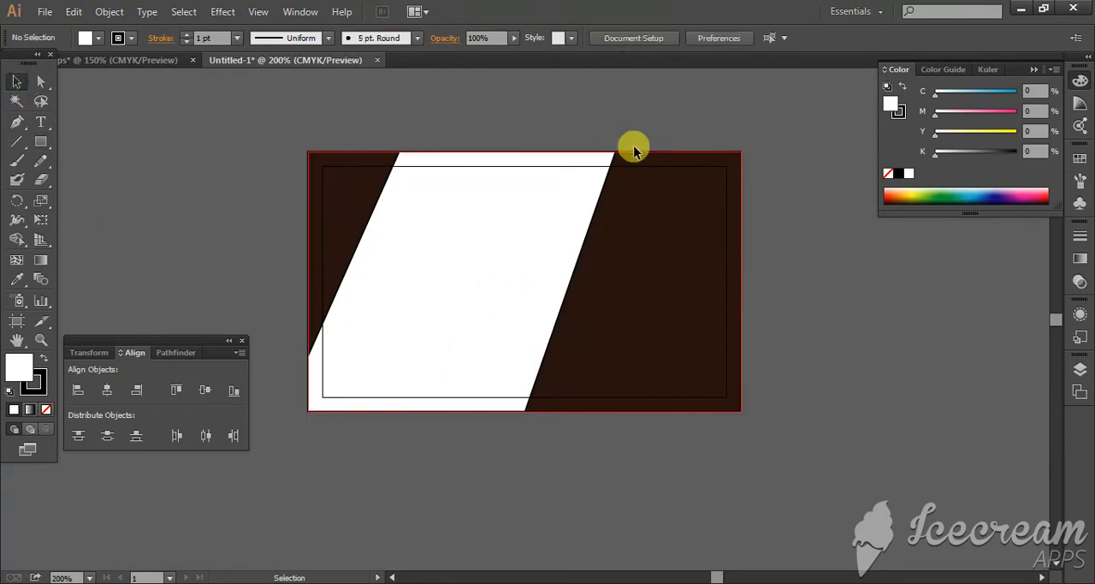
{"action": "left_click", "coordinate": [695, 152]}
{"action": "left_click", "coordinate": [118, 38]}
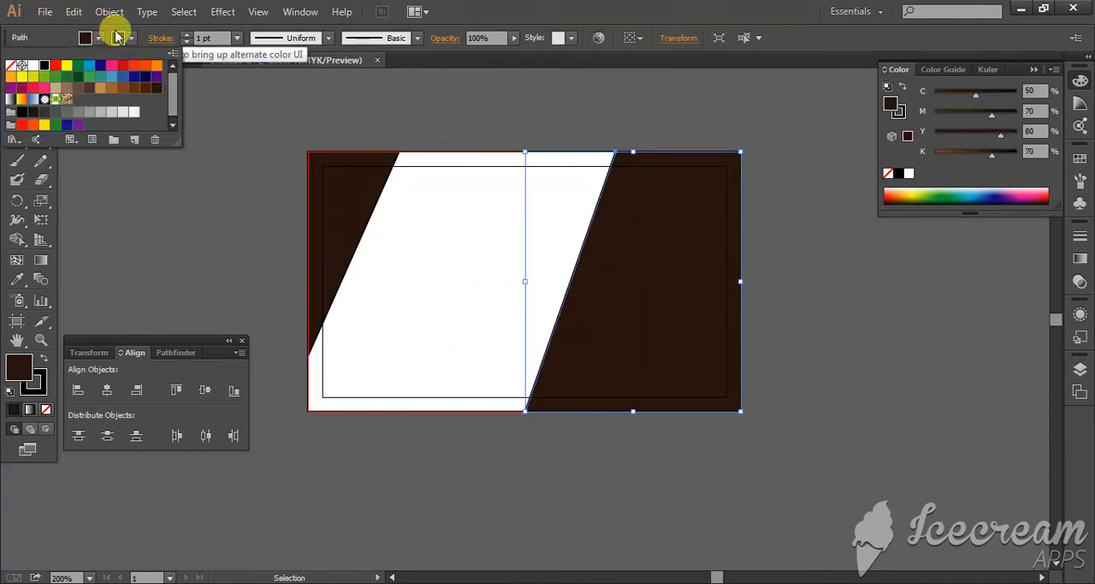
{"action": "left_click", "coordinate": [10, 67]}
{"action": "left_click", "coordinate": [247, 117]}
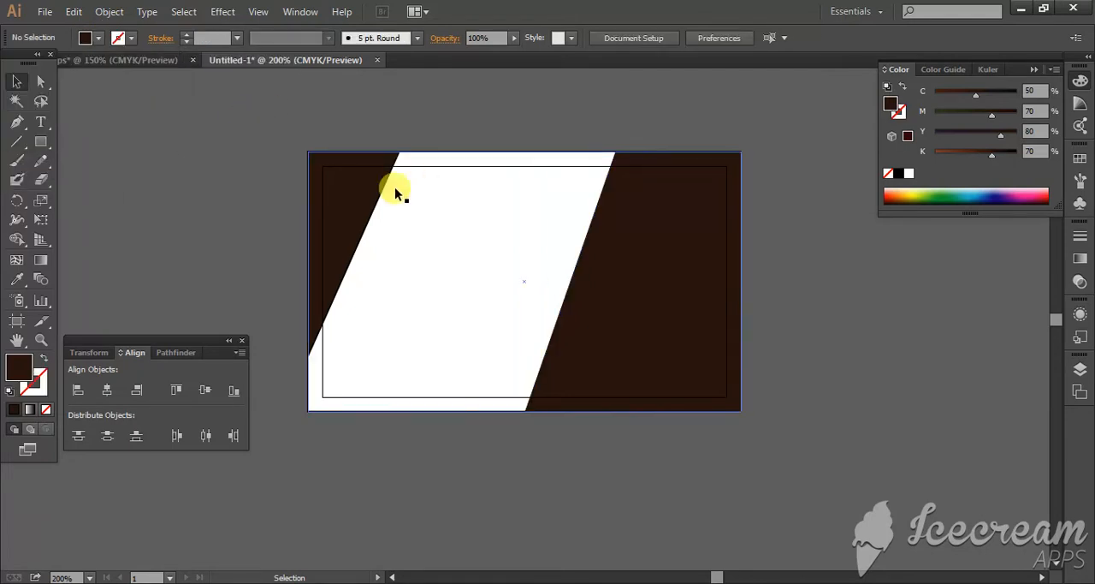
{"action": "left_click", "coordinate": [332, 152]}
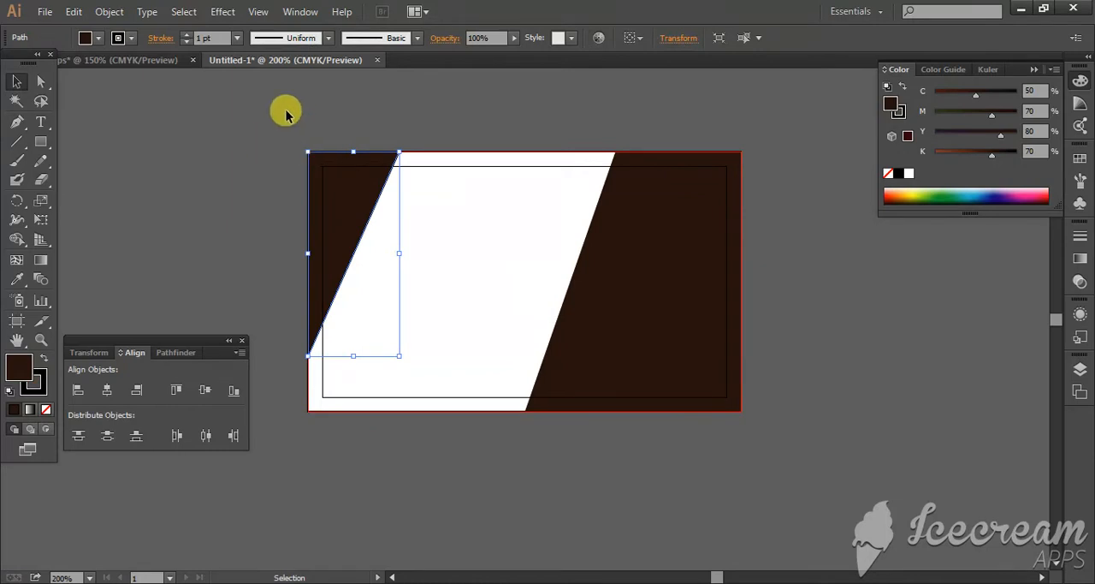
{"action": "left_click", "coordinate": [118, 38]}
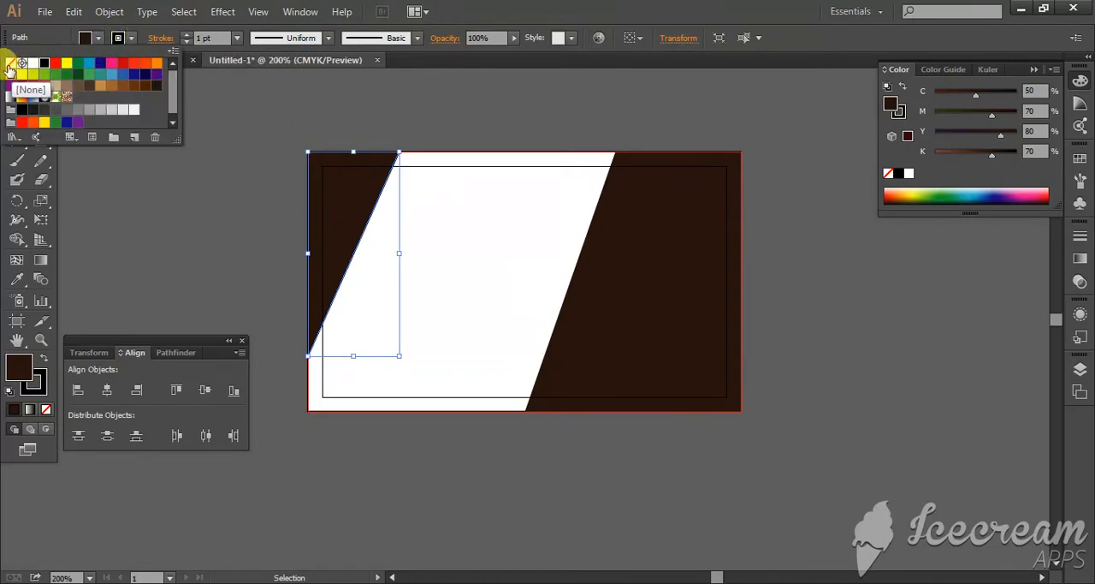
{"action": "left_click", "coordinate": [10, 63]}
{"action": "left_click", "coordinate": [262, 277]}
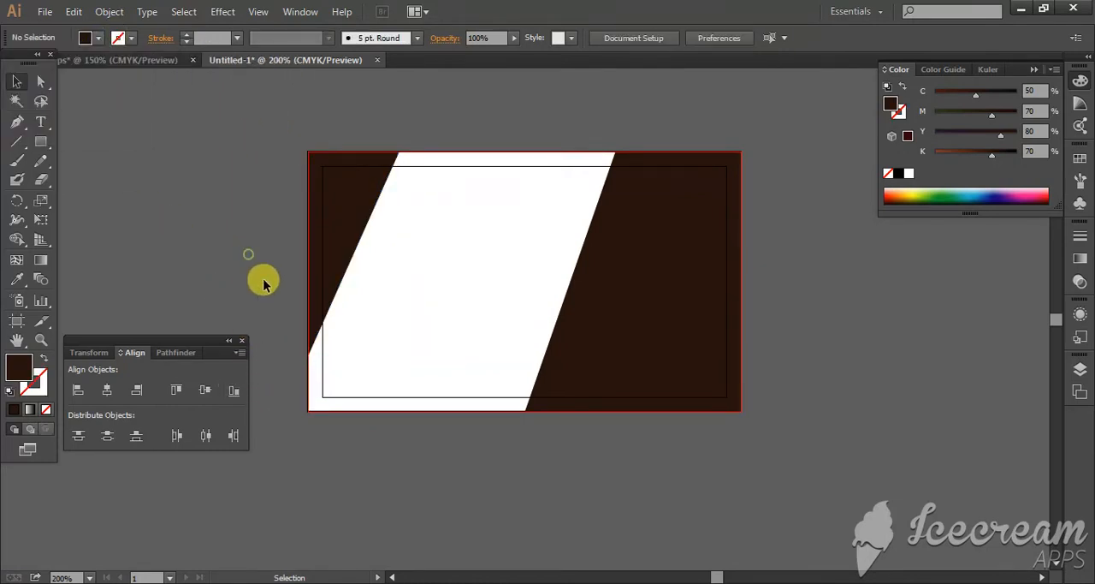
Step: Set the white background rectangle's stroke to None
{"action": "left_click", "coordinate": [308, 409]}
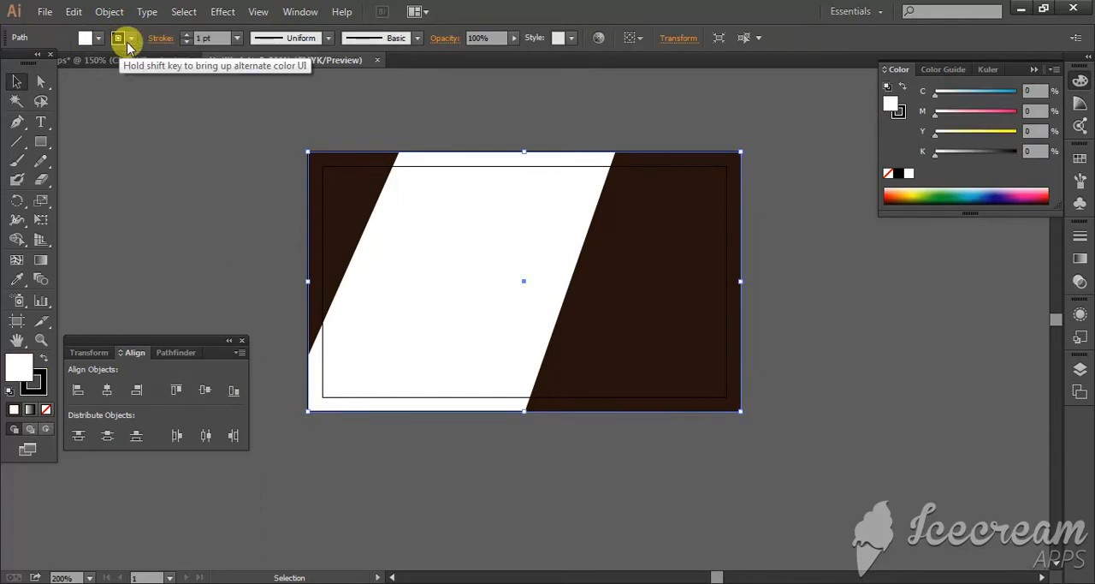
{"action": "left_click", "coordinate": [118, 37]}
{"action": "left_click", "coordinate": [10, 65]}
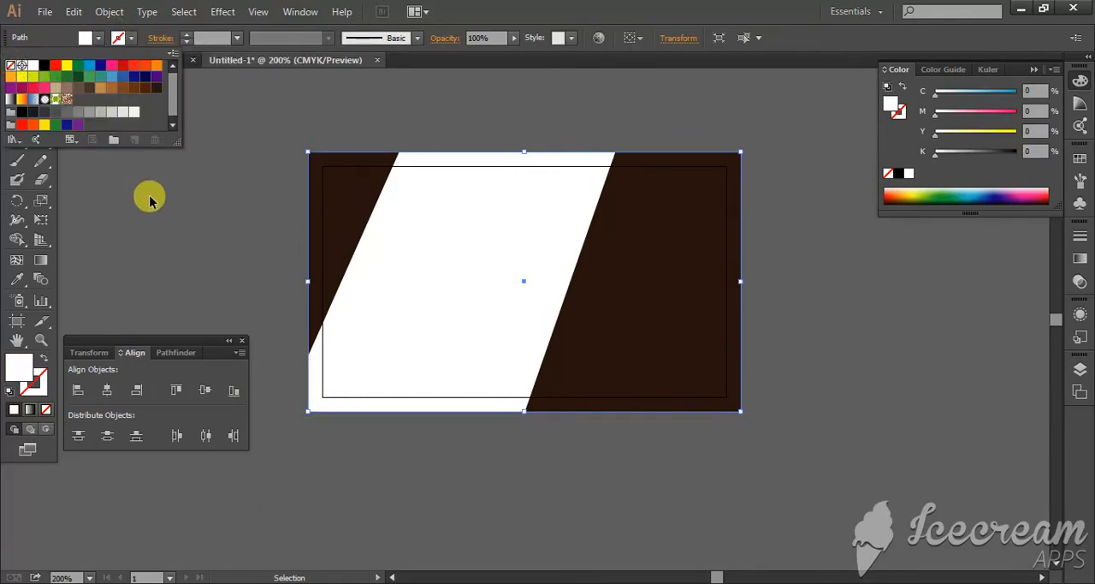
{"action": "left_click", "coordinate": [150, 204]}
{"action": "left_click", "coordinate": [150, 204]}
{"action": "left_click", "coordinate": [431, 232]}
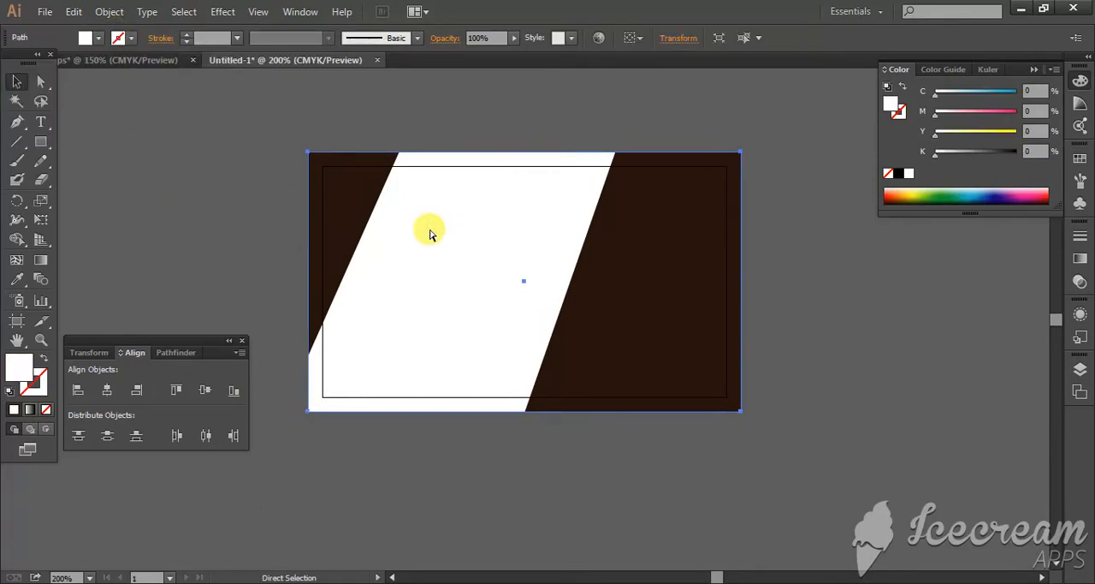
{"action": "left_click", "coordinate": [360, 199]}
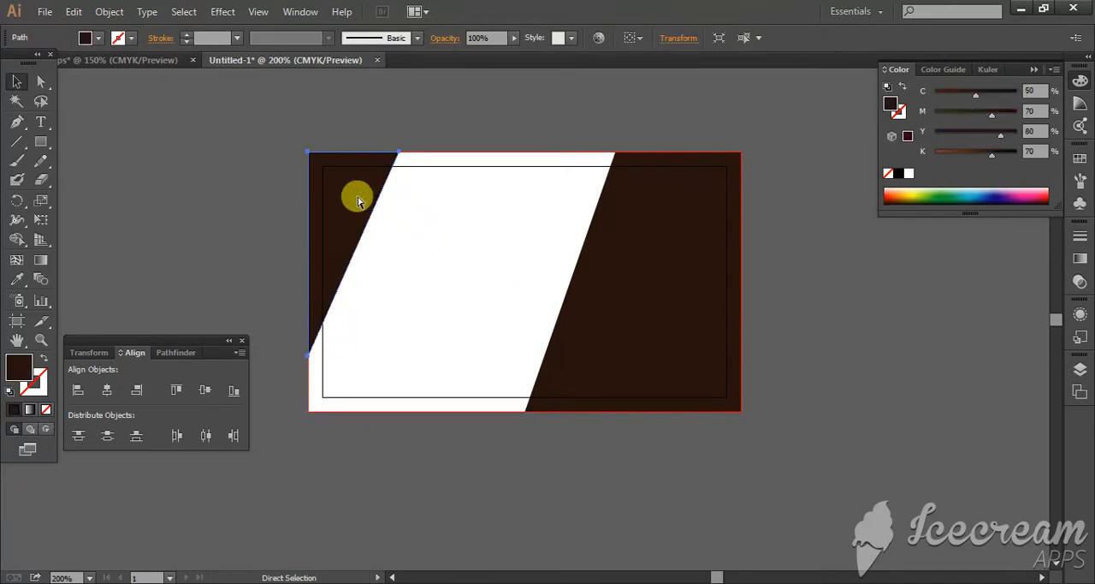
{"action": "left_click", "coordinate": [577, 239]}
{"action": "left_click", "coordinate": [619, 248]}
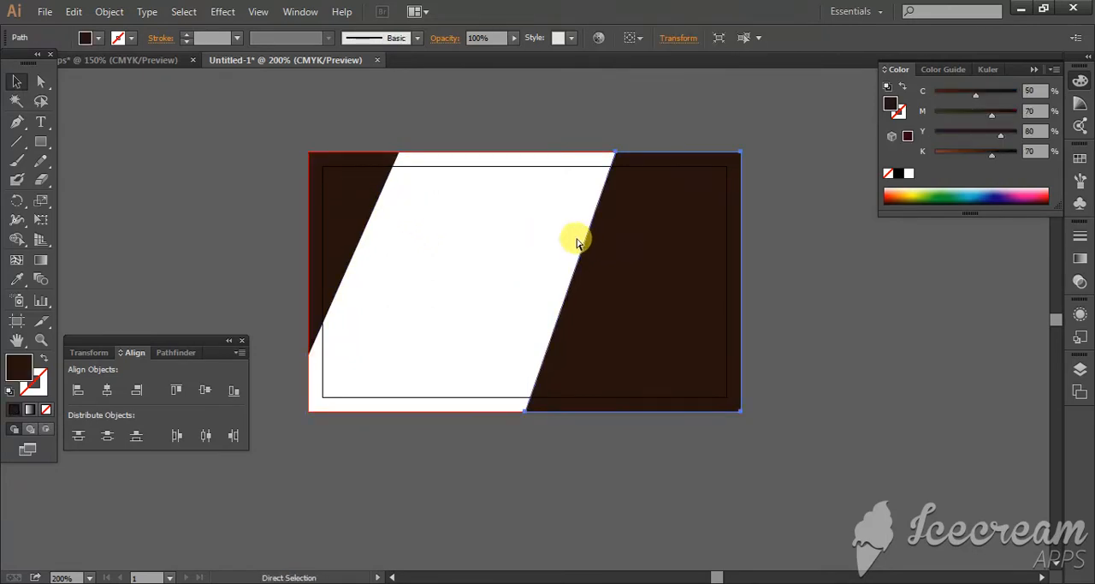
{"action": "left_click", "coordinate": [576, 237]}
Step: Draw a thin horizontal rectangle from the white area across the right brown shape to the card's right bleed edge
{"action": "scroll", "coordinate": [651, 129], "scroll_direction": "down", "scroll_amount": 1}
{"action": "scroll", "coordinate": [647, 208], "scroll_direction": "down", "scroll_amount": 1}
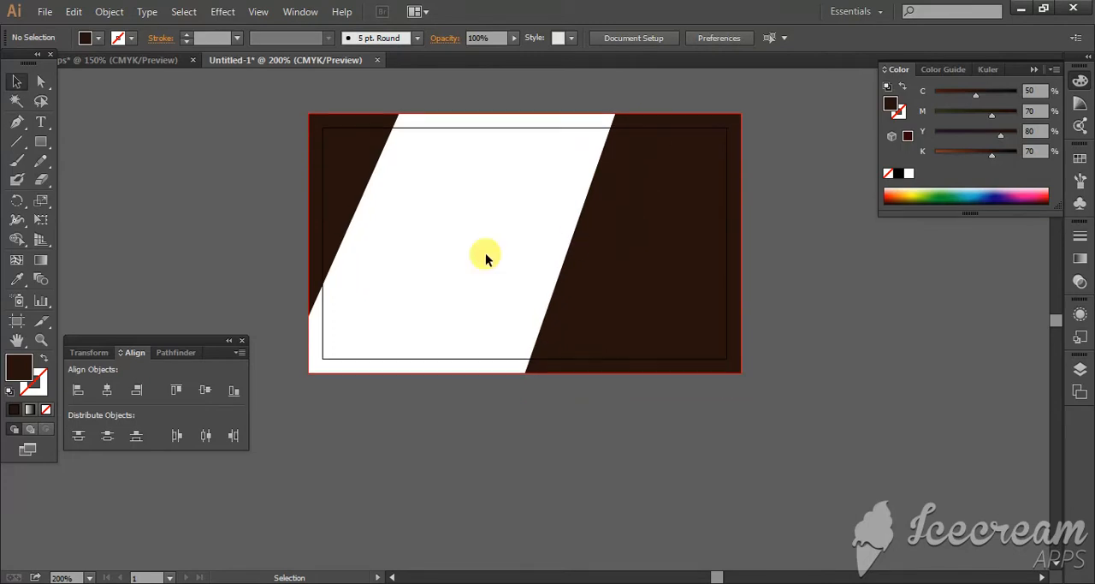
{"action": "left_click", "coordinate": [40, 142]}
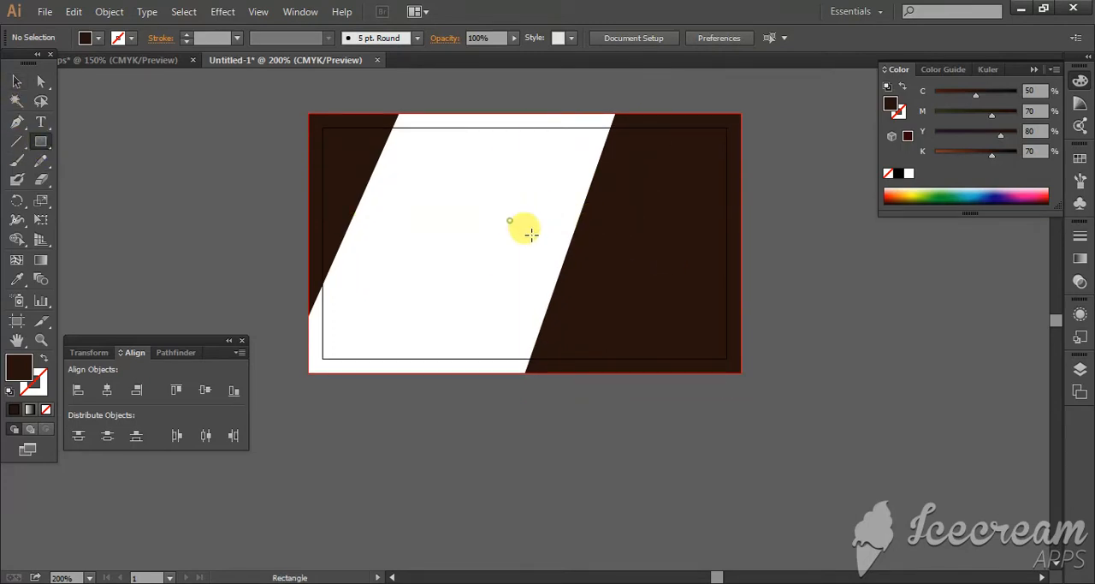
{"action": "left_click_drag", "start_coordinate": [510, 220], "coordinate": [740, 259]}
{"action": "left_click", "coordinate": [20, 83]}
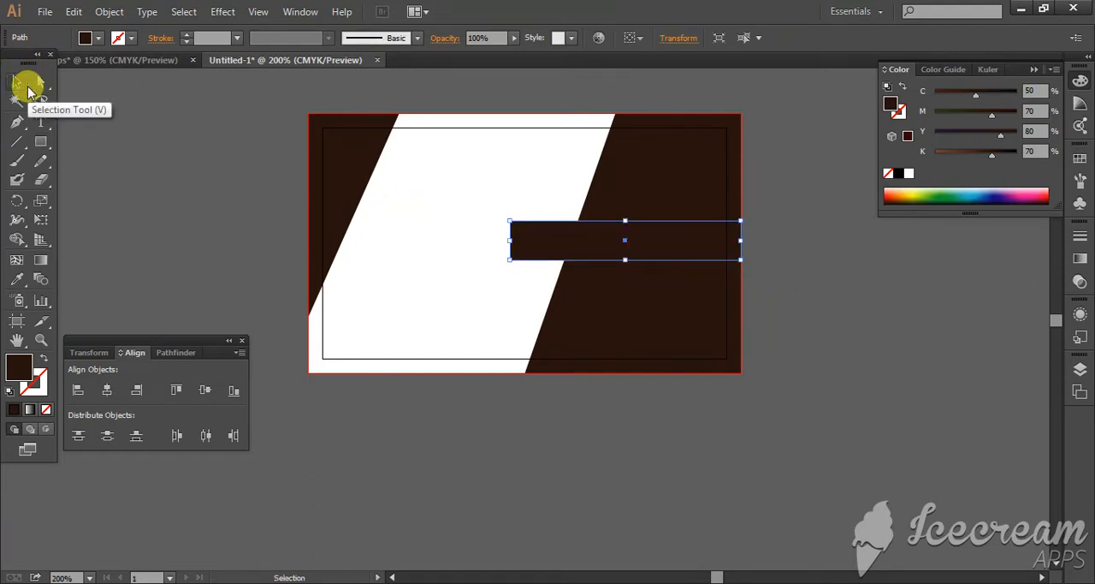
Step: Nudge the new rectangle slightly upward, keeping its right end on the bleed edge
{"action": "key", "text": "Up"}
{"action": "key", "text": "Up"}
{"action": "key", "text": "Up"}
{"action": "key", "text": "Up"}
{"action": "key", "text": "Up"}
{"action": "key", "text": "Up"}
{"action": "key", "text": "Up"}
{"action": "key", "text": "Up"}
{"action": "key", "text": "Up"}
{"action": "key", "text": "Up"}
{"action": "key", "text": "Up"}
{"action": "key", "text": "Up"}
{"action": "key", "text": "Up"}
{"action": "key", "text": "Up"}
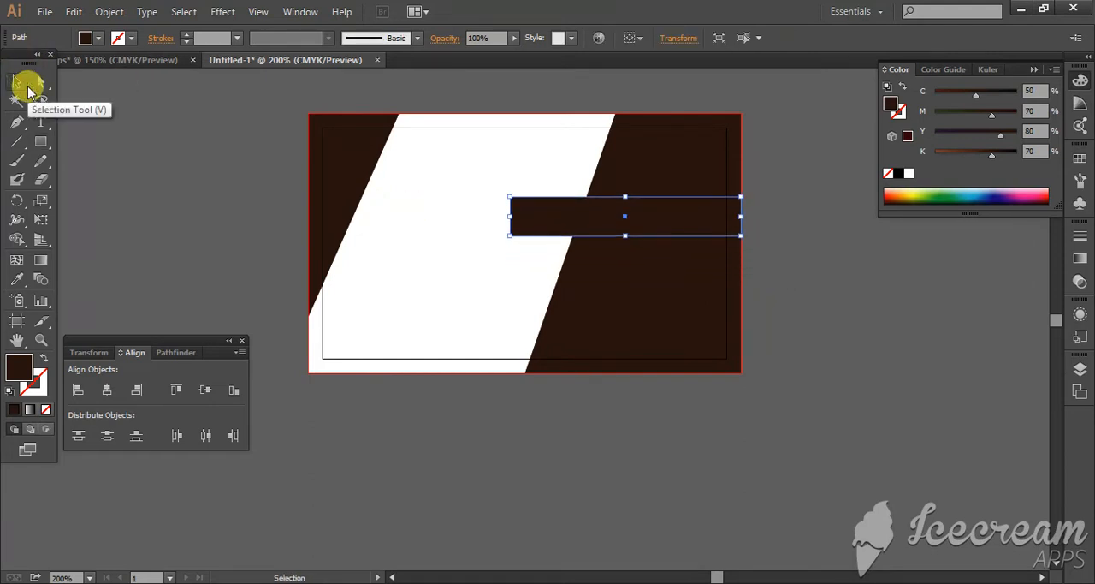
{"action": "key", "text": "Up"}
{"action": "key", "text": "Down"}
{"action": "key", "text": "Down"}
{"action": "key", "text": "Down"}
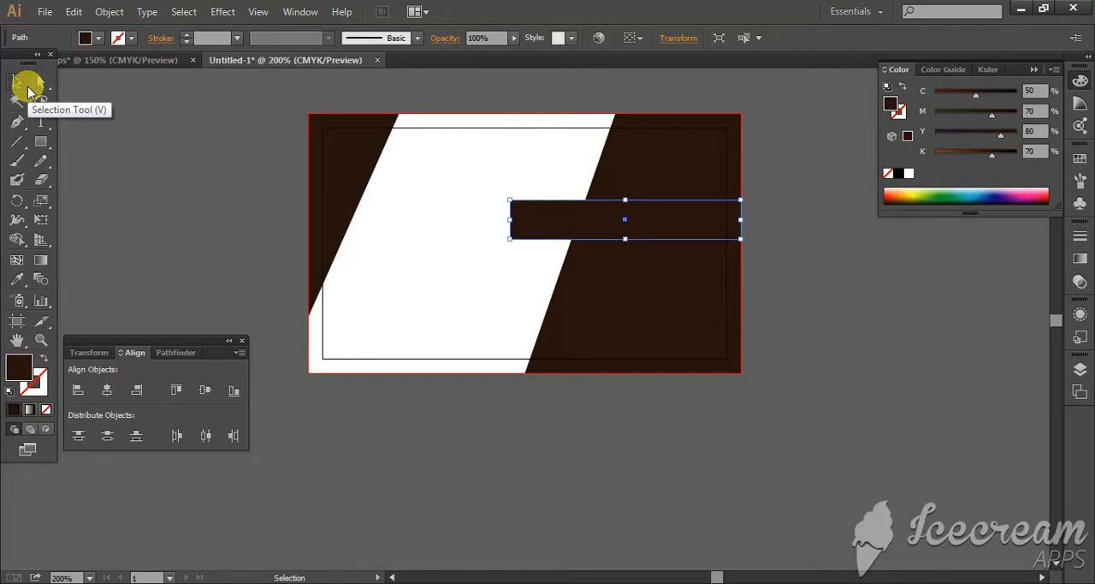
{"action": "key", "text": "Down"}
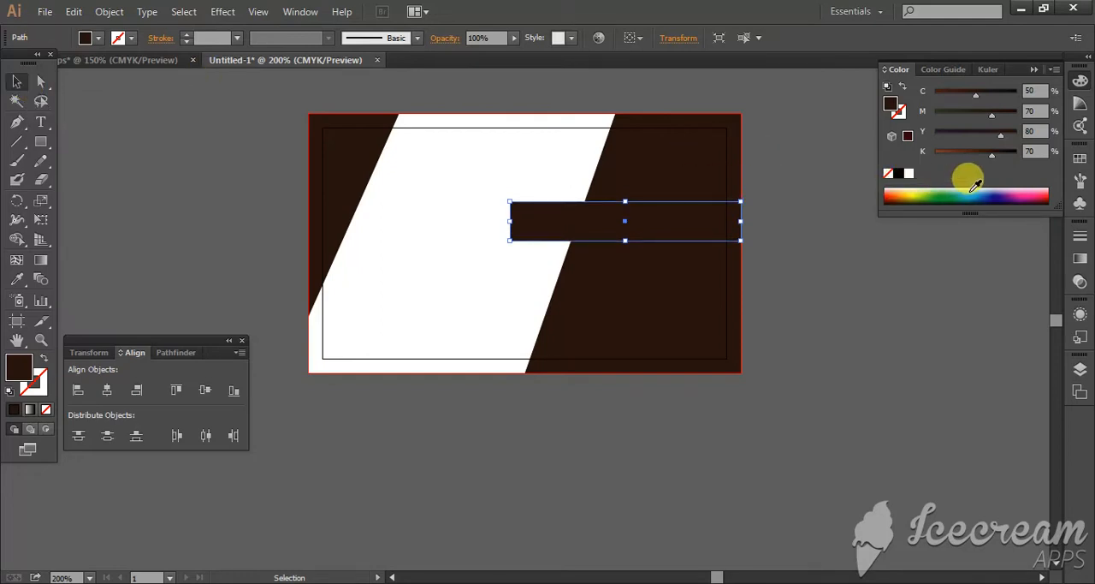
Step: Fill the rectangle with blue, setting C to 89.02, M to 16, Y to 0 and K to 9
{"action": "left_click", "coordinate": [978, 193]}
{"action": "left_click", "coordinate": [984, 192]}
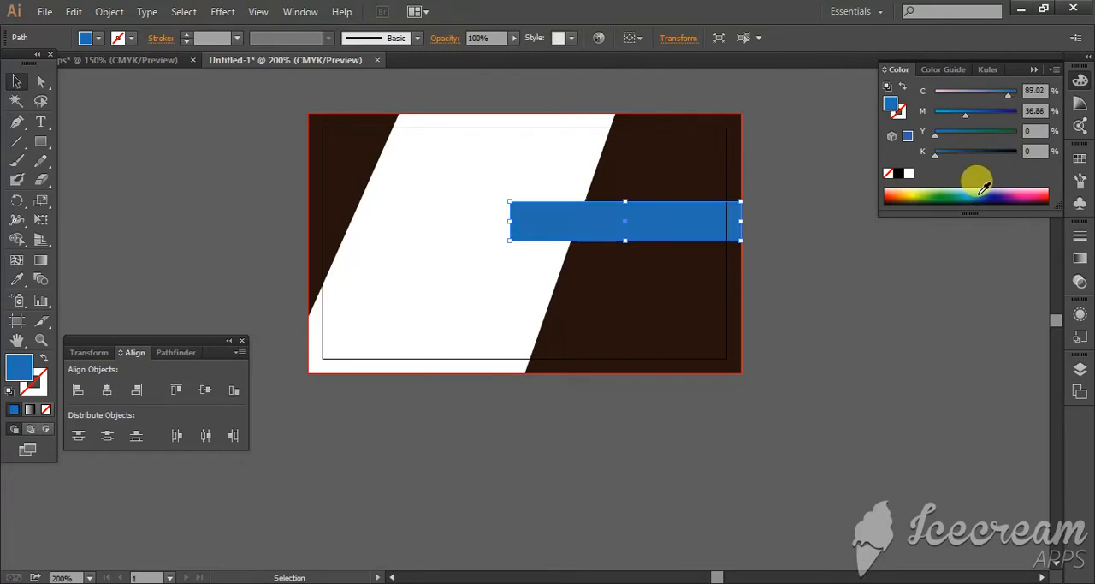
{"action": "left_click", "coordinate": [948, 115]}
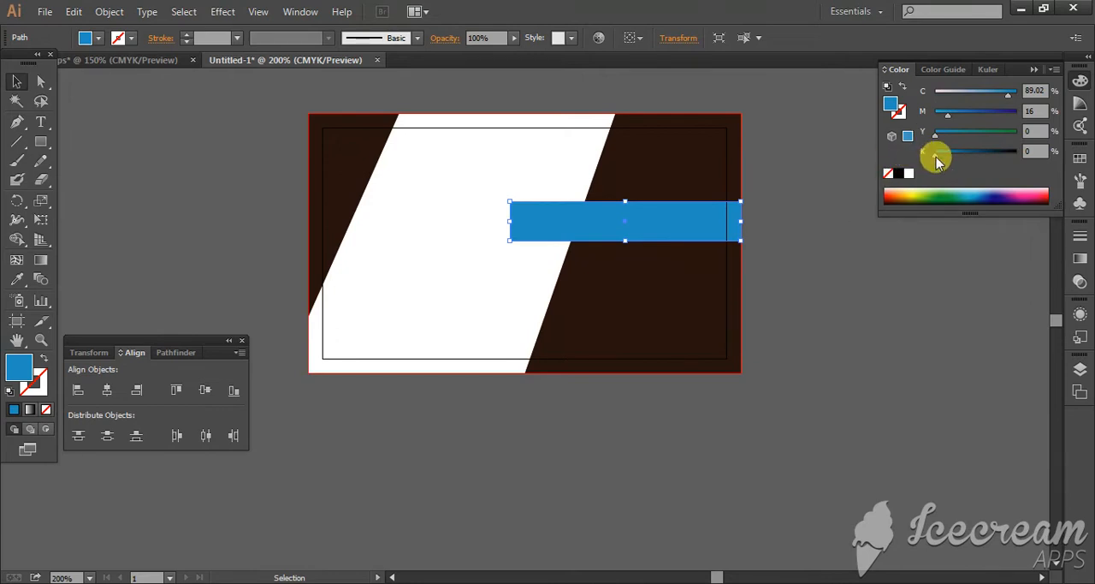
{"action": "left_click", "coordinate": [833, 205]}
Step: Make the blue bar slightly taller by extending its lower edge downward
{"action": "key", "text": "ctrl+space"}
{"action": "left_click_drag", "start_coordinate": [442, 141], "coordinate": [748, 348]}
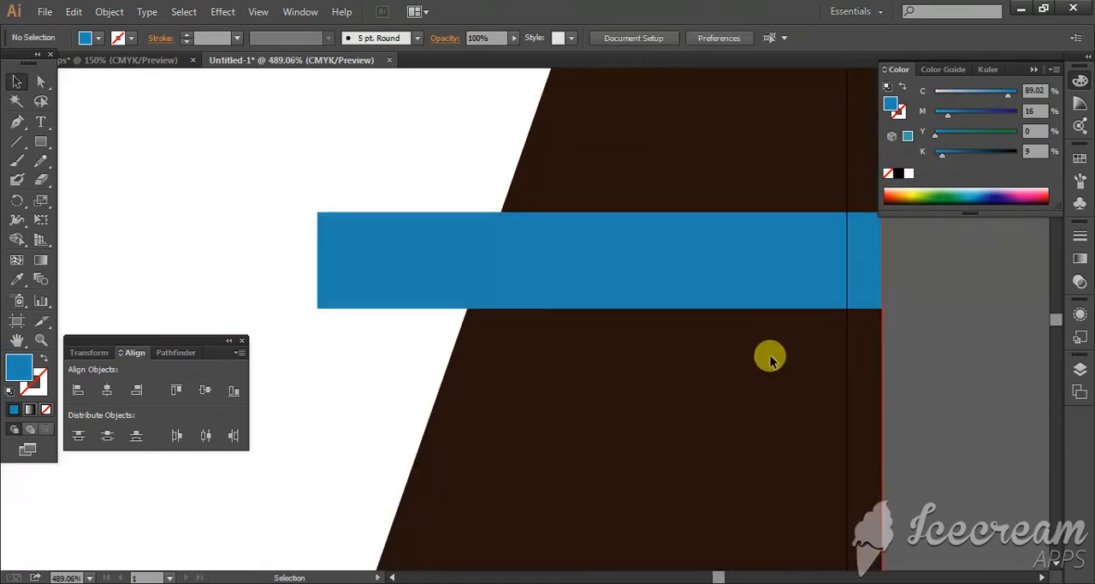
{"action": "scroll", "coordinate": [728, 330], "scroll_direction": "down", "scroll_amount": 1}
{"action": "left_click", "coordinate": [643, 264]}
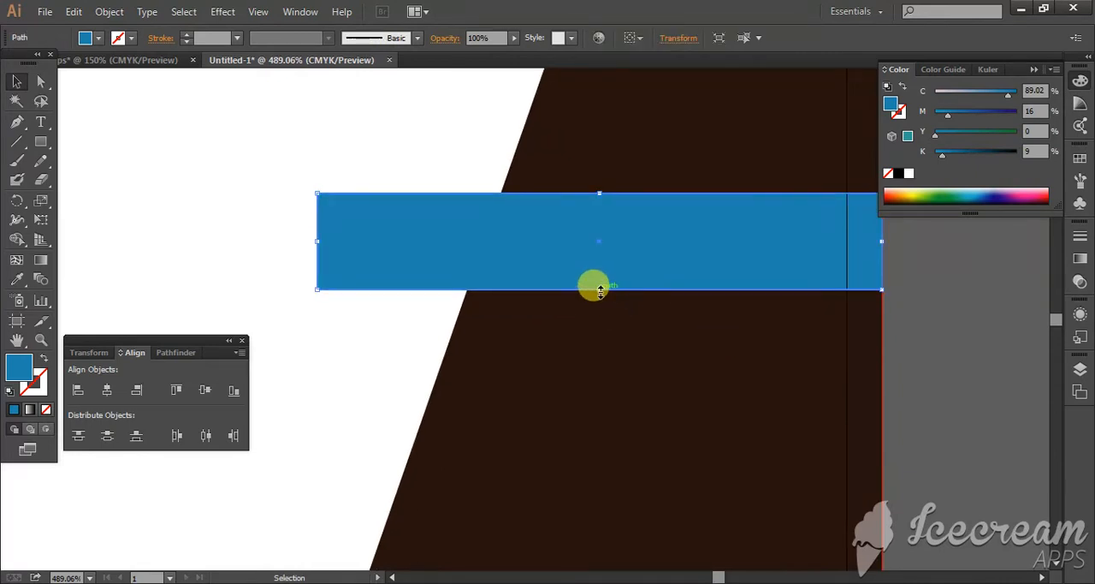
{"action": "left_click_drag", "start_coordinate": [600, 290], "coordinate": [599, 295]}
{"action": "left_click", "coordinate": [956, 328]}
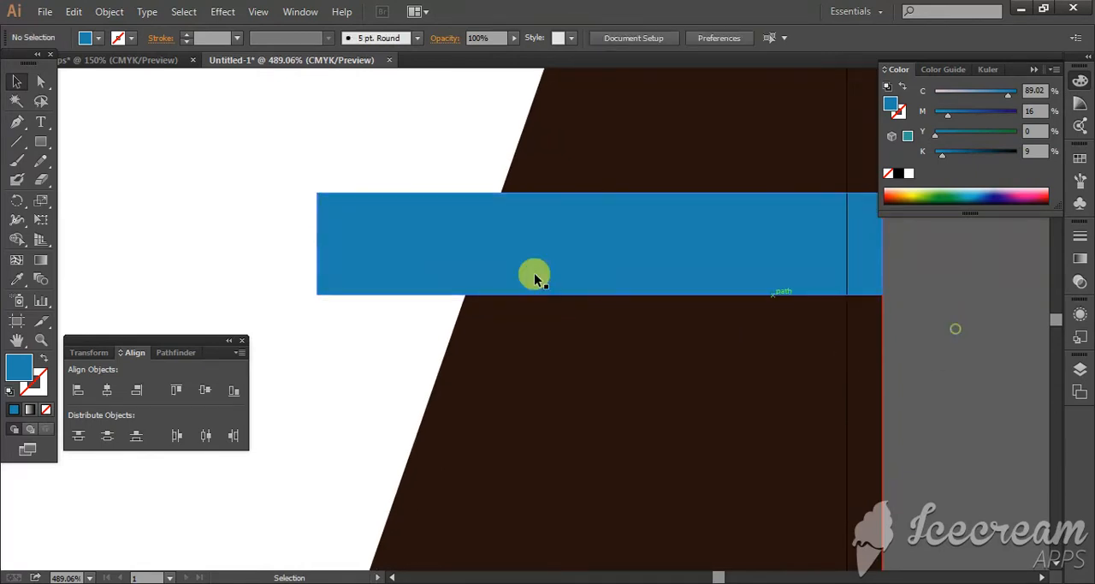
Step: Draw a slanted line across the left end of the blue bar, extending past its upper and lower edges
{"action": "left_click", "coordinate": [452, 265]}
{"action": "left_click", "coordinate": [16, 142]}
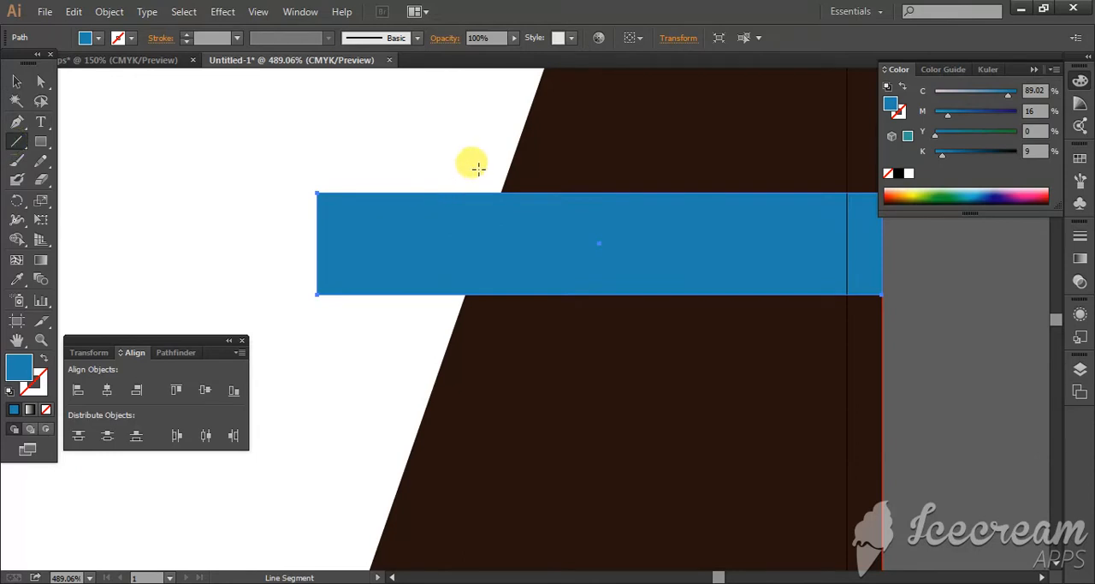
{"action": "left_click_drag", "start_coordinate": [478, 168], "coordinate": [368, 331]}
{"action": "left_click", "coordinate": [16, 81]}
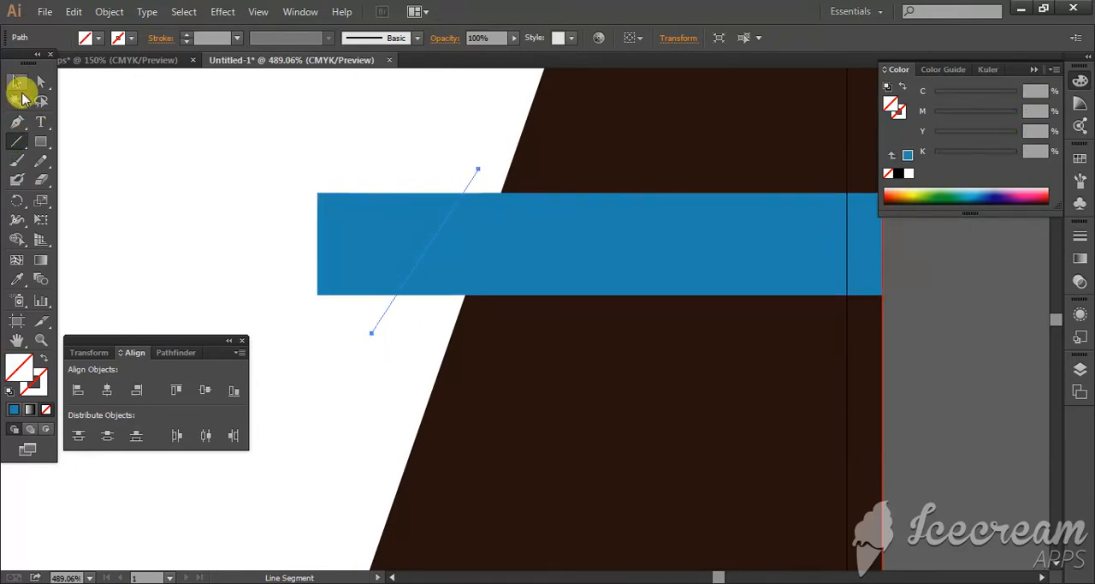
Step: Cut off the part of the blue bar left of the slanted line with Shape Builder and delete the leftover line
{"action": "left_click", "coordinate": [374, 214], "text": "shift"}
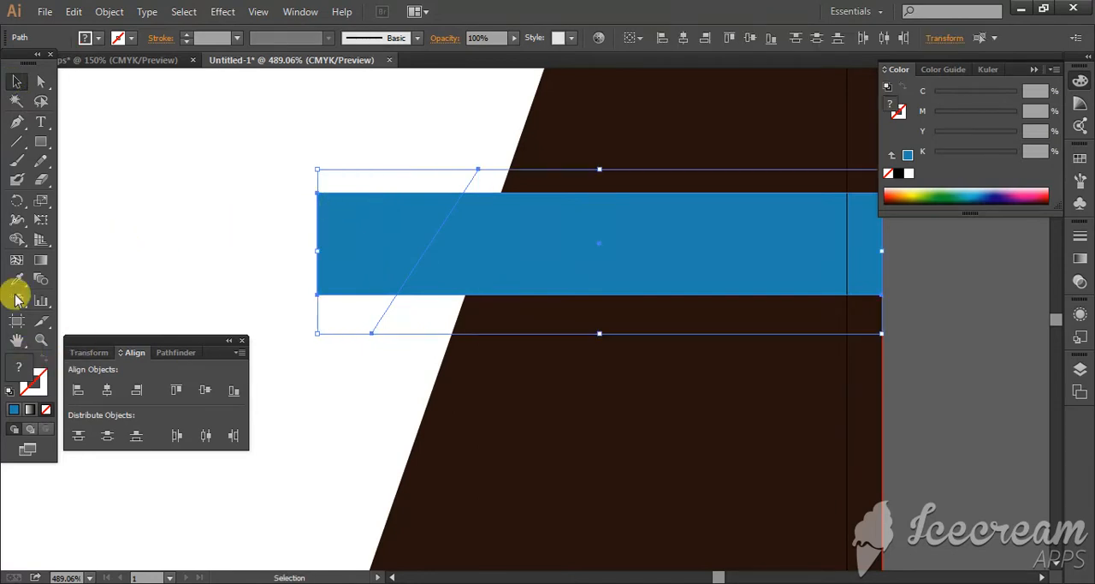
{"action": "left_click", "coordinate": [16, 239]}
{"action": "left_click", "coordinate": [355, 249], "text": "alt"}
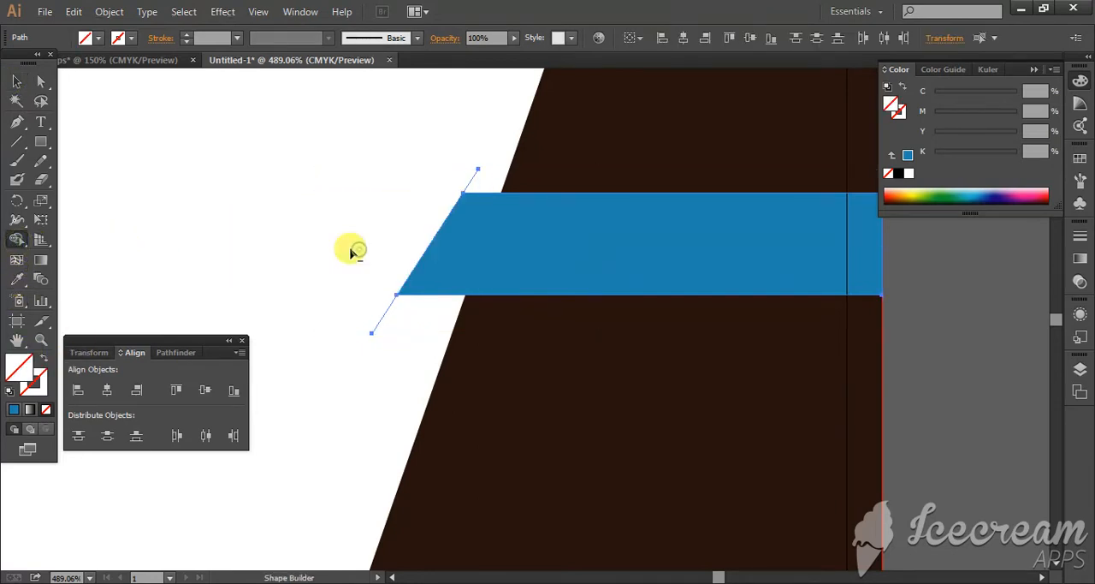
{"action": "left_click", "coordinate": [17, 81]}
{"action": "left_click", "coordinate": [234, 205]}
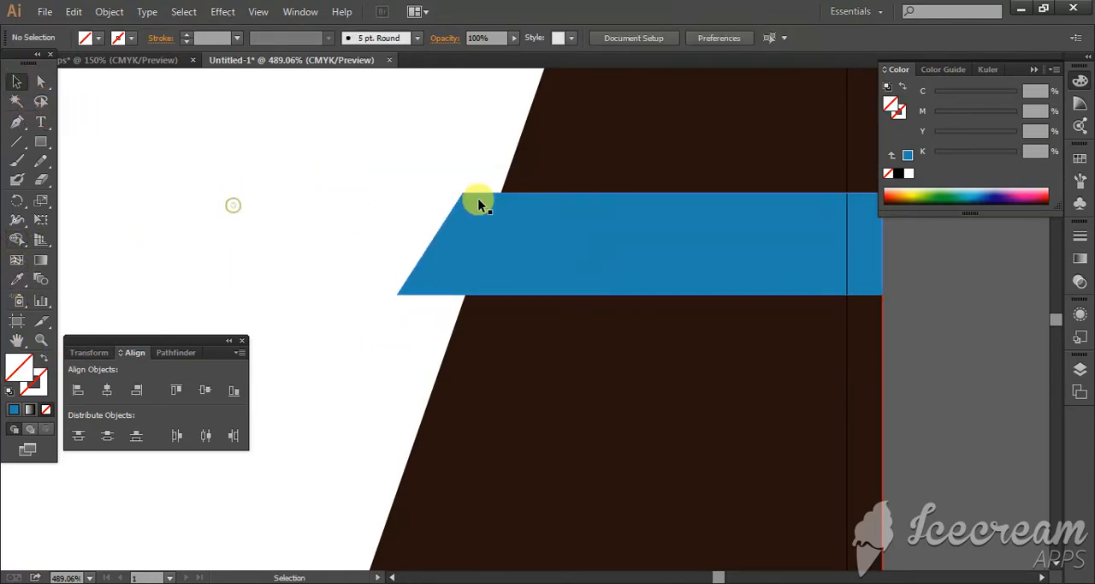
{"action": "left_click", "coordinate": [469, 181]}
{"action": "key", "text": "Delete"}
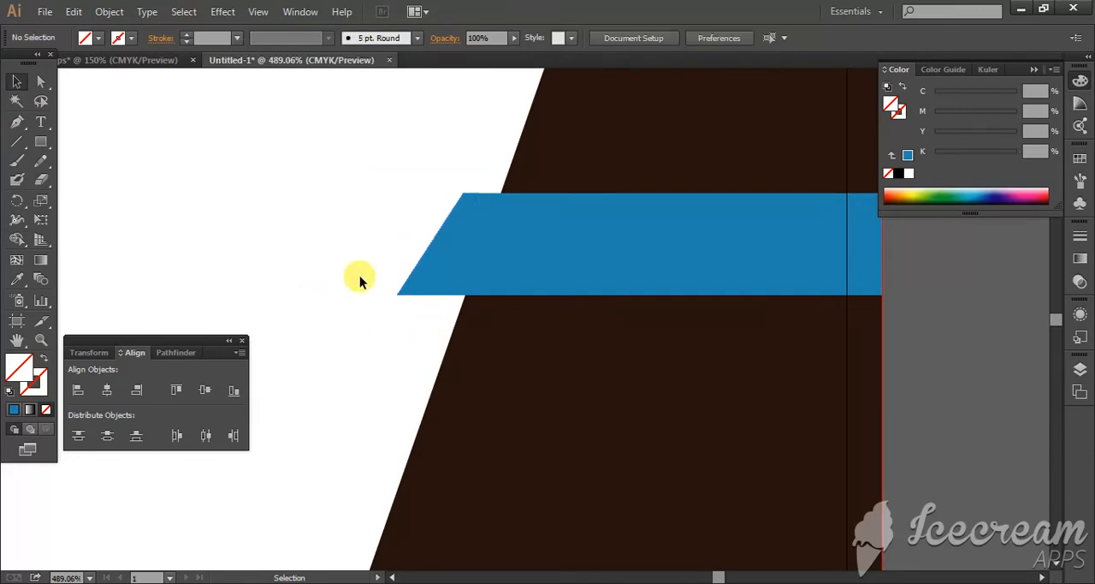
Step: Draw a closed triangle with the Pen tool under the bar's pointed left end, ending on the brown shape's slanted edge
{"action": "scroll", "coordinate": [67, 170], "scroll_direction": "down", "scroll_amount": 1}
{"action": "left_click", "coordinate": [16, 122]}
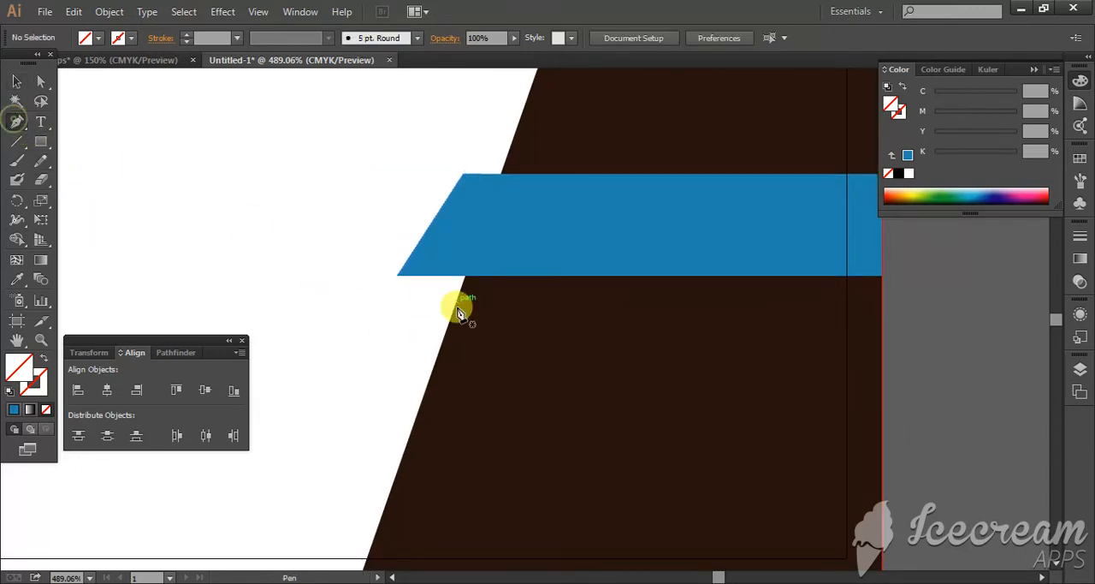
{"action": "left_click", "coordinate": [398, 276]}
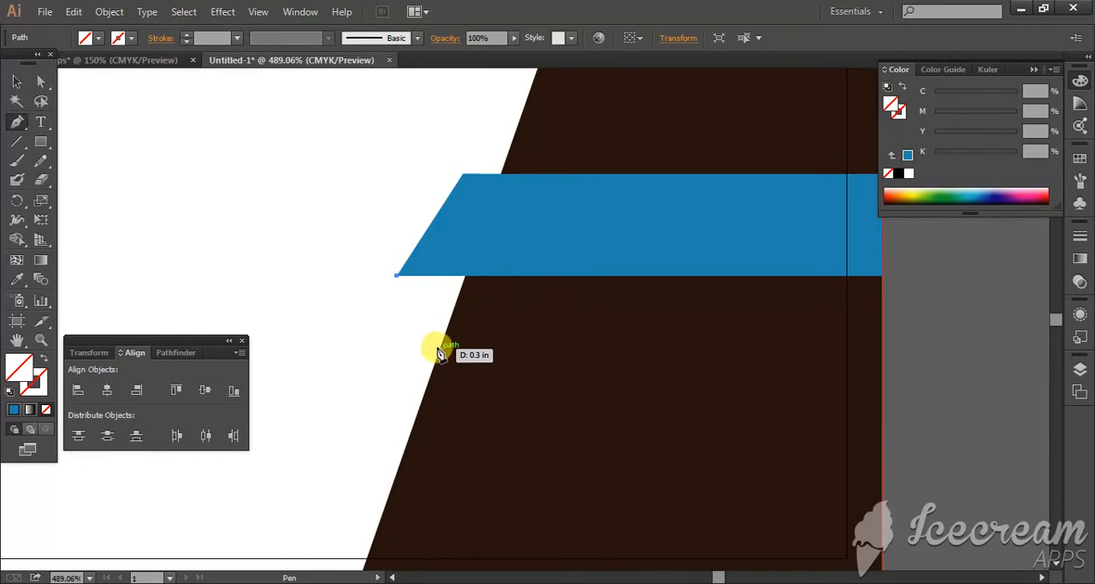
{"action": "left_click", "coordinate": [442, 340]}
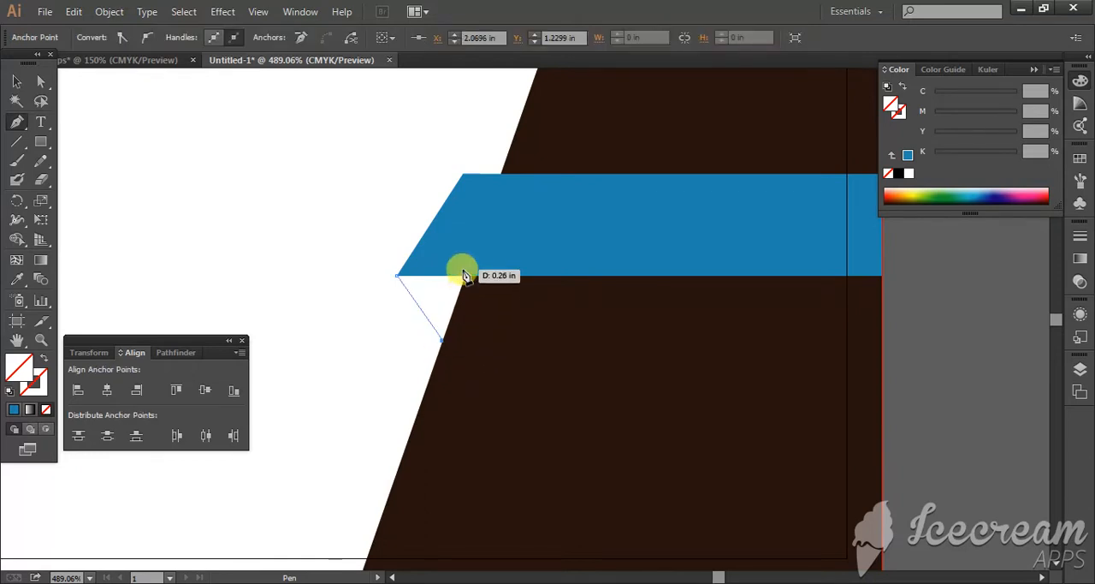
{"action": "left_click", "coordinate": [464, 277]}
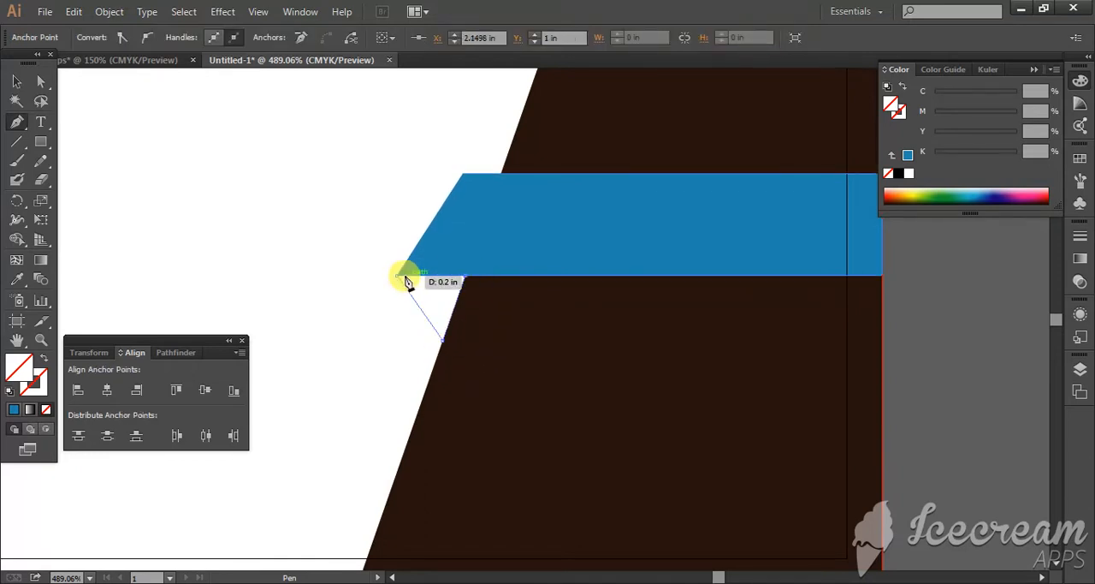
{"action": "left_click", "coordinate": [397, 276]}
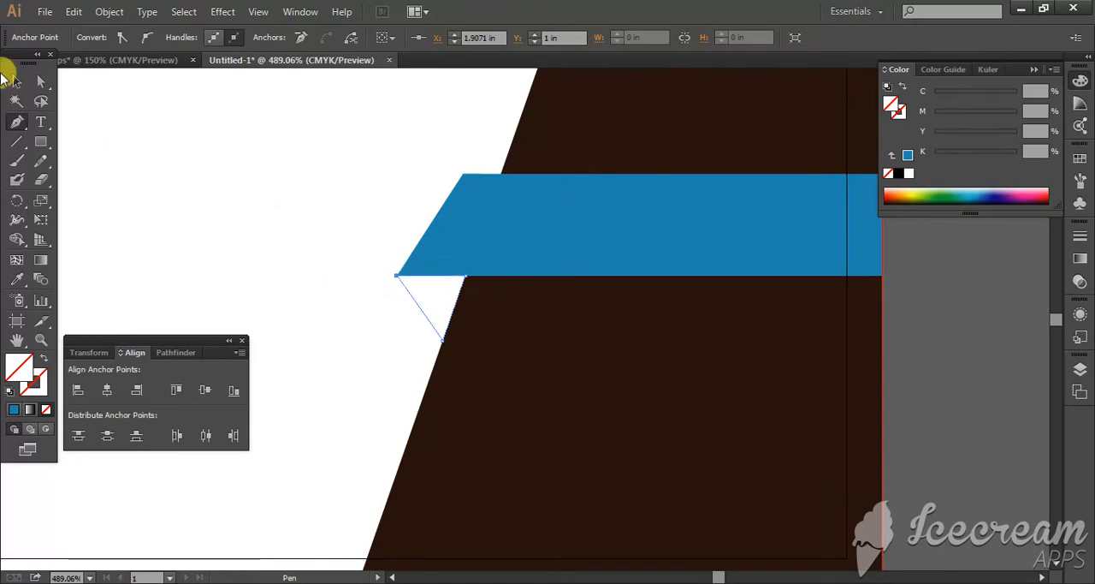
{"action": "left_click", "coordinate": [19, 82]}
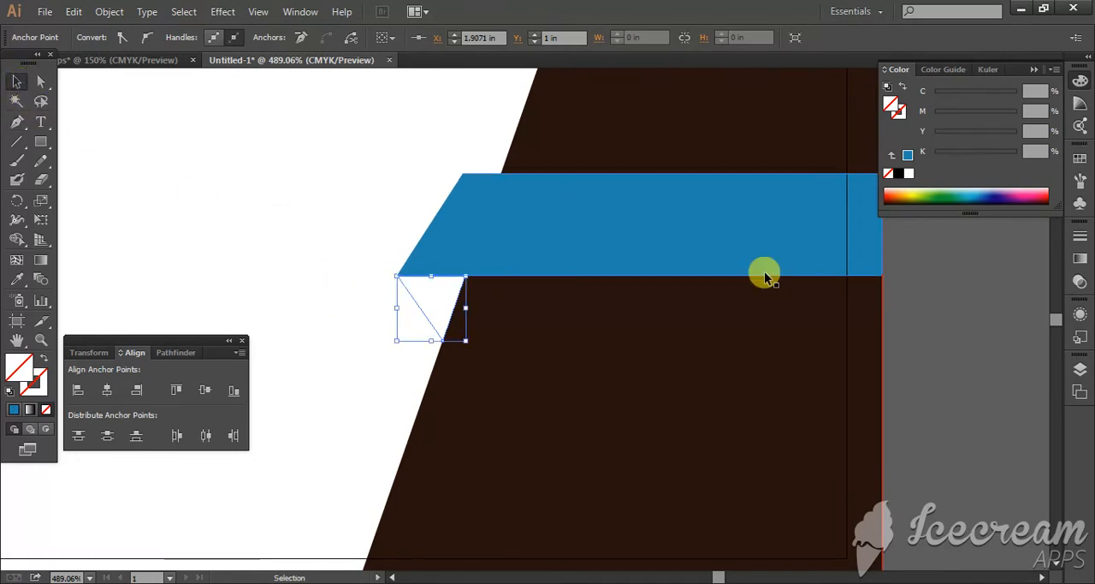
Step: Fill the triangle with a darker blue, setting C to 90.2, M to 38, Y to 0 and K to 12
{"action": "left_click", "coordinate": [982, 190]}
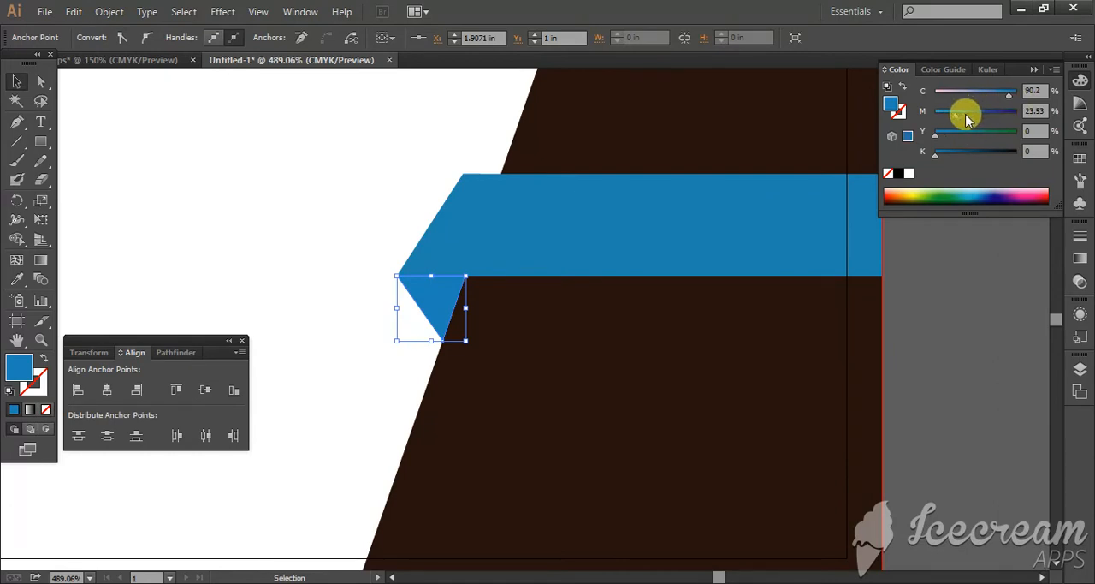
{"action": "left_click_drag", "start_coordinate": [967, 120], "coordinate": [973, 120]}
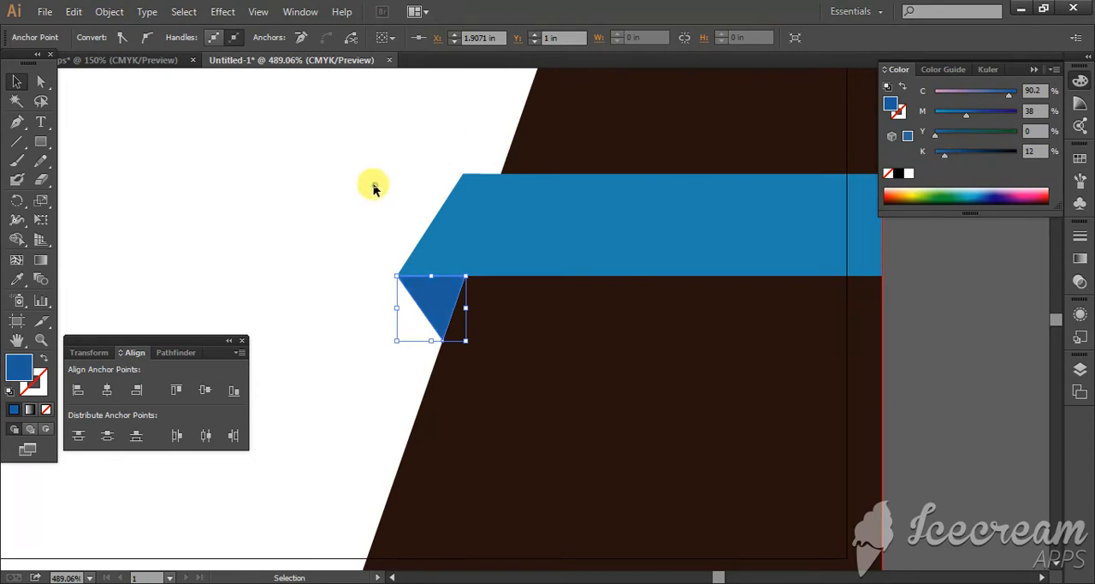
{"action": "left_click", "coordinate": [368, 228]}
Step: Add the text "Your Name" on the empty area right of the card and enlarge it to 18.06 pt
{"action": "key", "text": "ctrl+minus"}
{"action": "key", "text": "ctrl+minus"}
{"action": "key", "text": "ctrl+minus"}
{"action": "key", "text": "ctrl+minus"}
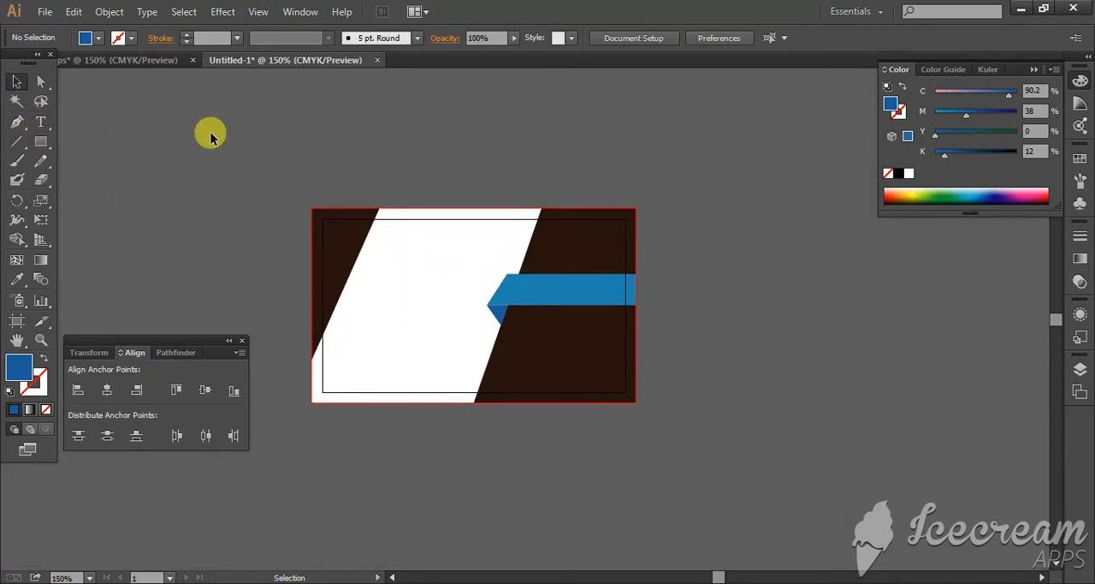
{"action": "left_click", "coordinate": [38, 125]}
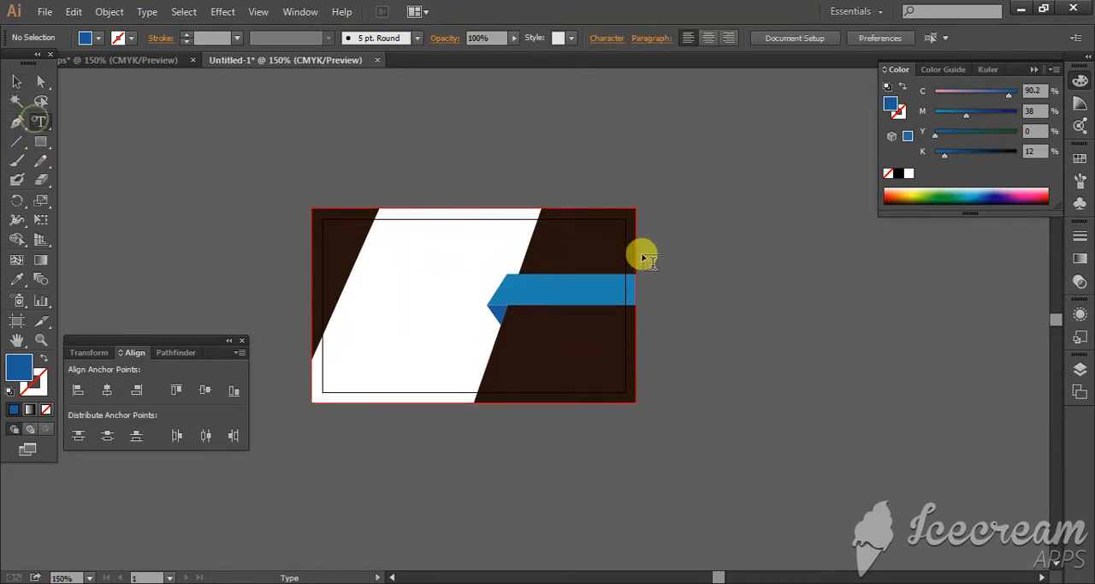
{"action": "left_click", "coordinate": [732, 247]}
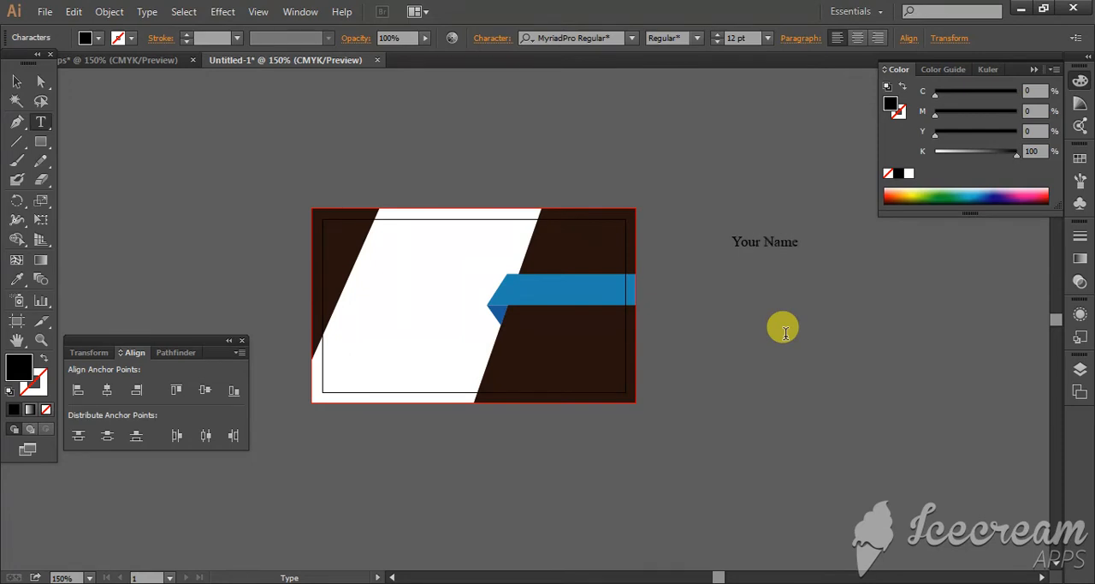
{"action": "left_click", "coordinate": [16, 81]}
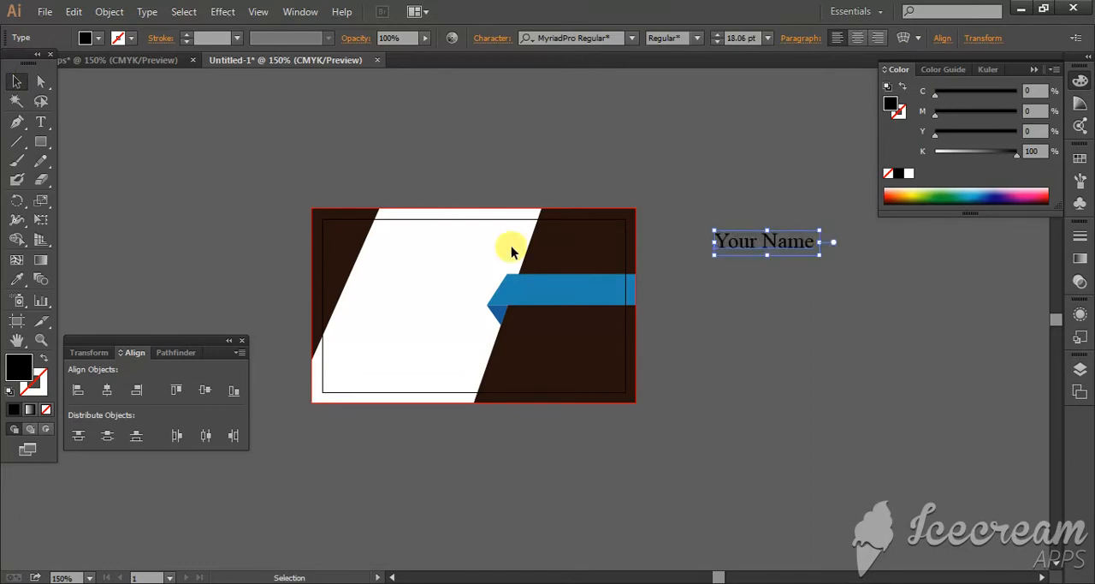
Step: Colour the "Your Name" text white by sampling the card's white area with the Eyedropper
{"action": "left_click", "coordinate": [17, 279]}
{"action": "left_click", "coordinate": [424, 260]}
{"action": "left_click", "coordinate": [16, 80]}
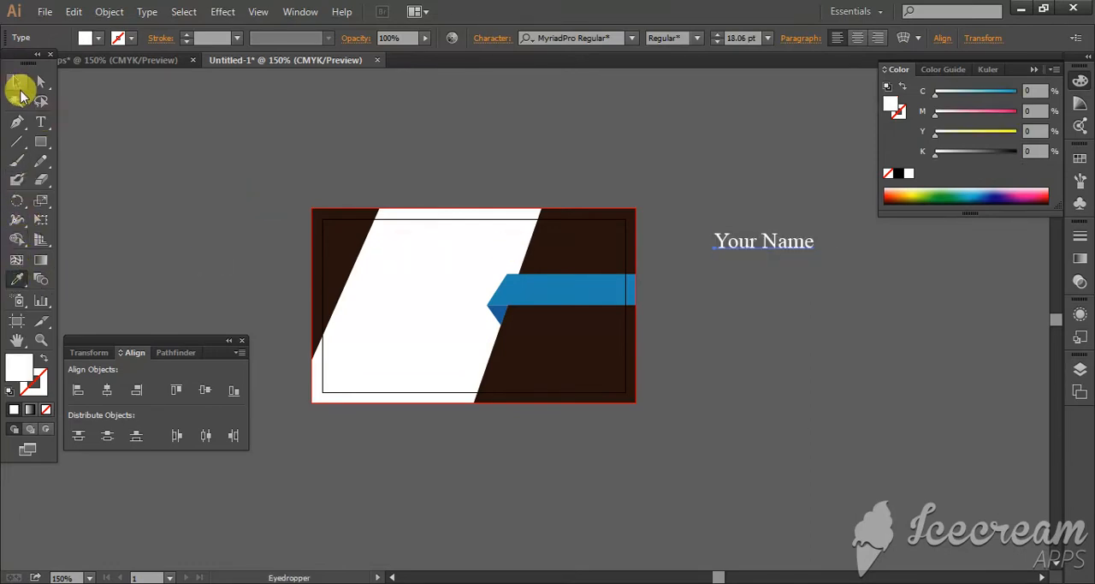
Step: Move the "Your Name" text onto the blue bar and nudge it left toward the inner margin
{"action": "left_click", "coordinate": [719, 235]}
{"action": "left_click_drag", "start_coordinate": [744, 246], "coordinate": [562, 291]}
{"action": "left_click", "coordinate": [677, 282]}
{"action": "key", "text": "ctrl+space"}
{"action": "left_click_drag", "start_coordinate": [511, 221], "coordinate": [619, 333]}
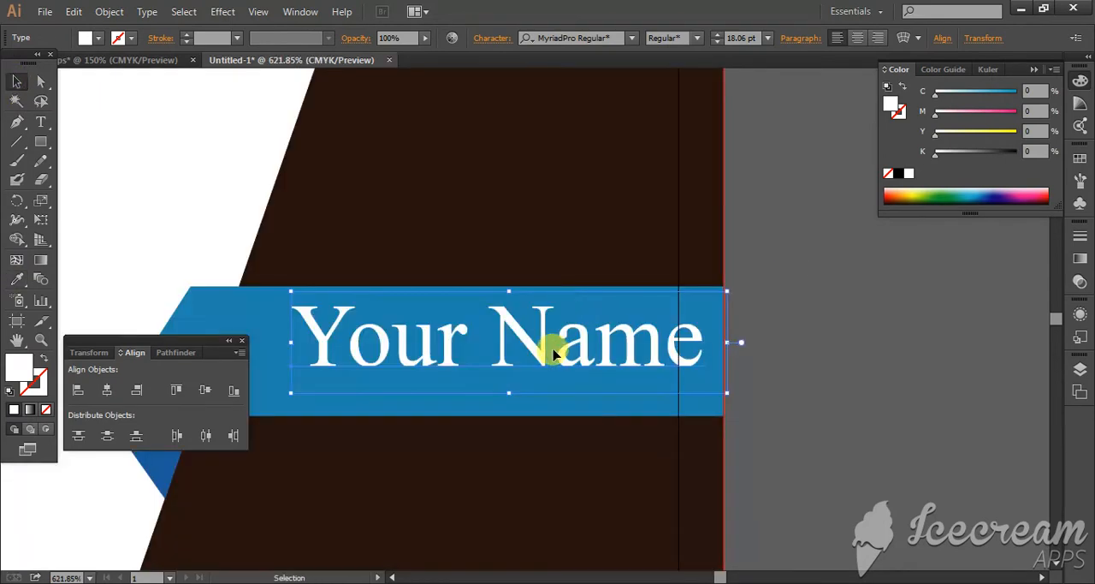
{"action": "key", "text": "Left"}
{"action": "key", "text": "Left"}
{"action": "key", "text": "Left"}
{"action": "key", "text": "Left"}
{"action": "key", "text": "Left"}
{"action": "key", "text": "Left"}
{"action": "key", "text": "Left"}
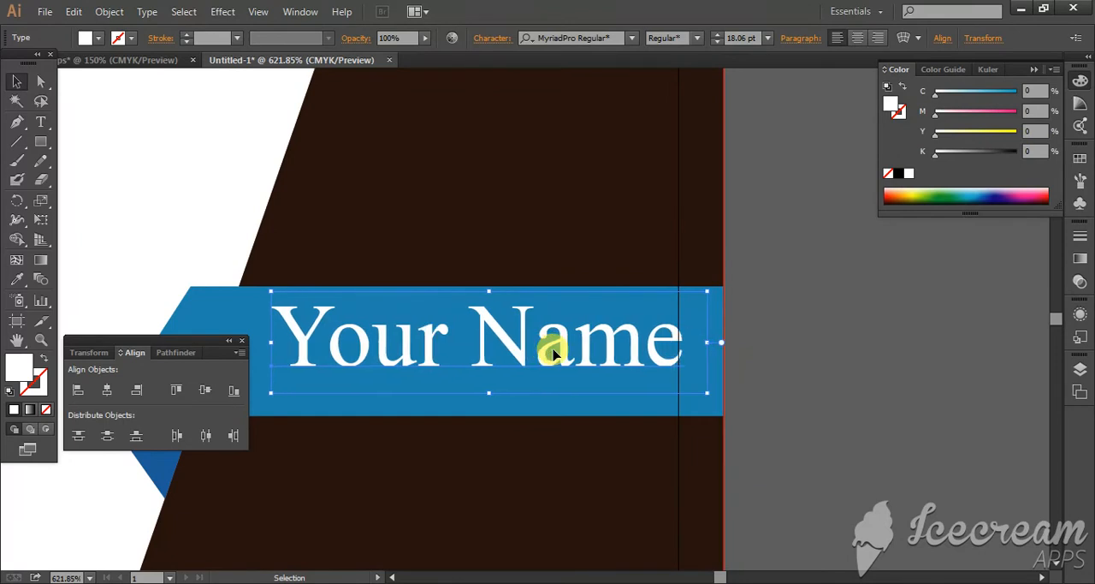
Step: Nudge the "Your Name" text further left on the blue bar so its letters clear the inner margin line
{"action": "key", "text": "Left"}
{"action": "key", "text": "Left"}
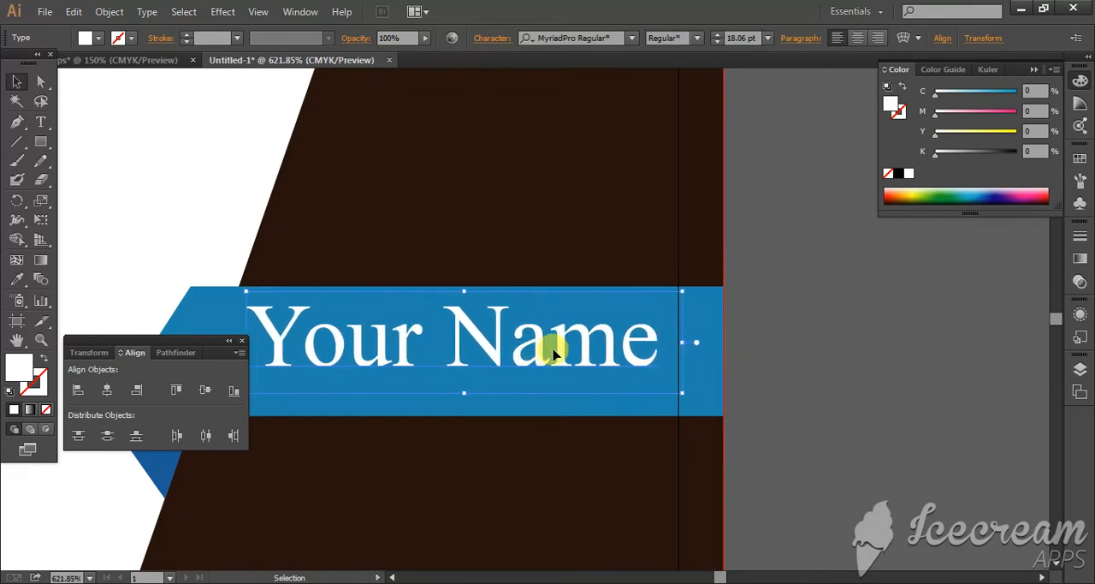
{"action": "left_click", "coordinate": [940, 335]}
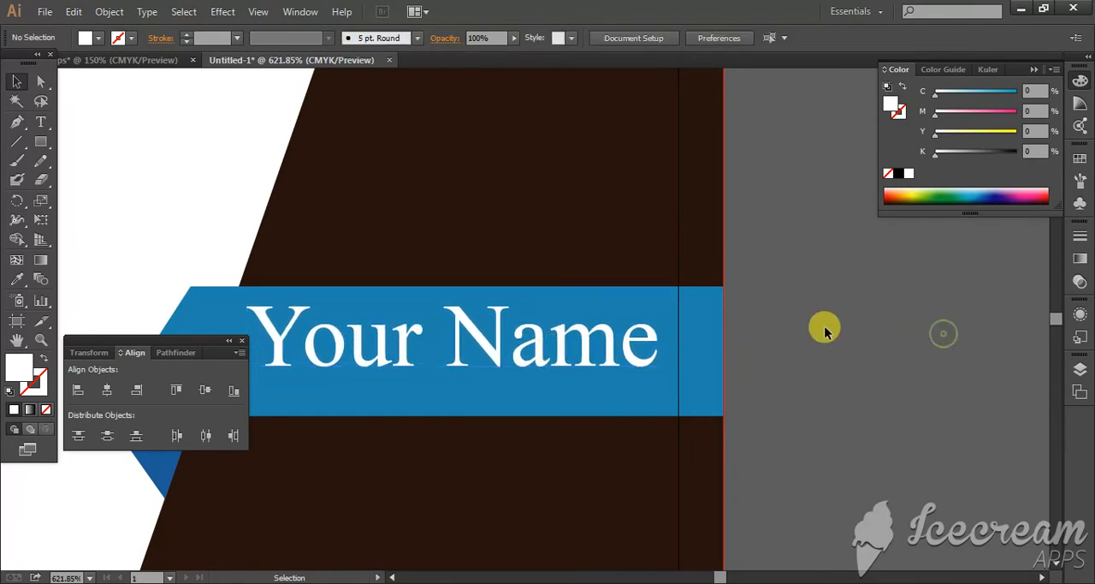
Step: Scale the "Your Name" text down to 15.42 pt and fine-tune its vertical position on the blue bar
{"action": "key", "text": "ctrl+minus"}
{"action": "key", "text": "ctrl+minus"}
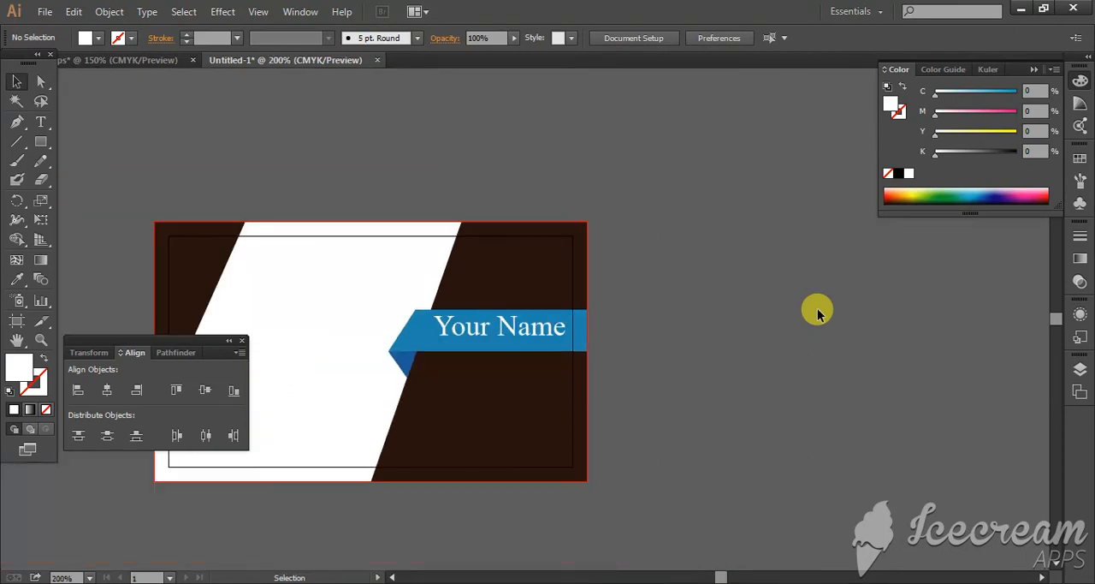
{"action": "scroll", "coordinate": [794, 310], "scroll_direction": "down", "scroll_amount": 1}
{"action": "left_click", "coordinate": [541, 319]}
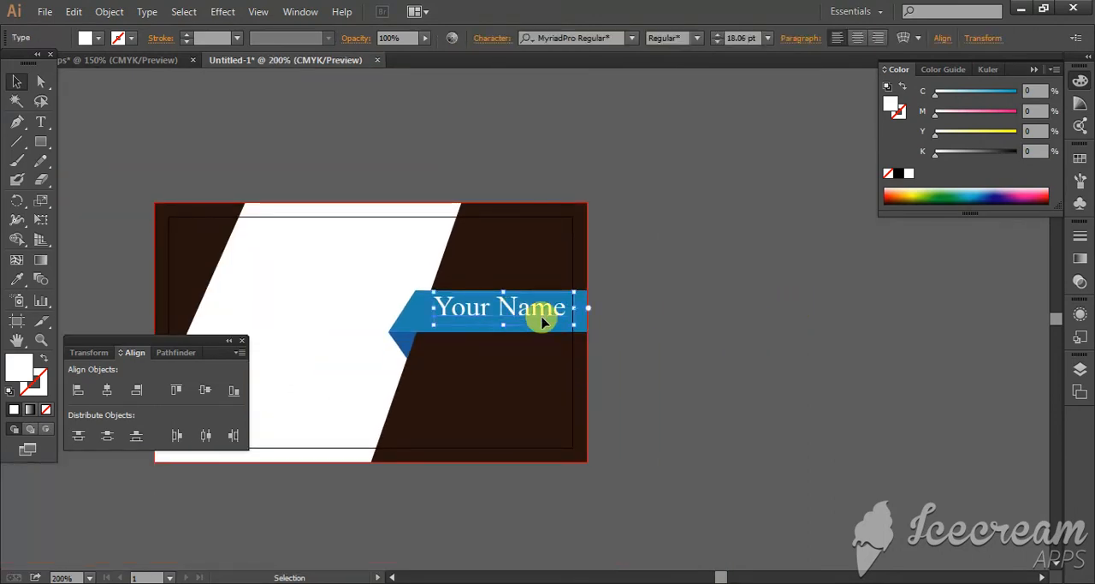
{"action": "left_click_drag", "start_coordinate": [573, 324], "coordinate": [568, 318]}
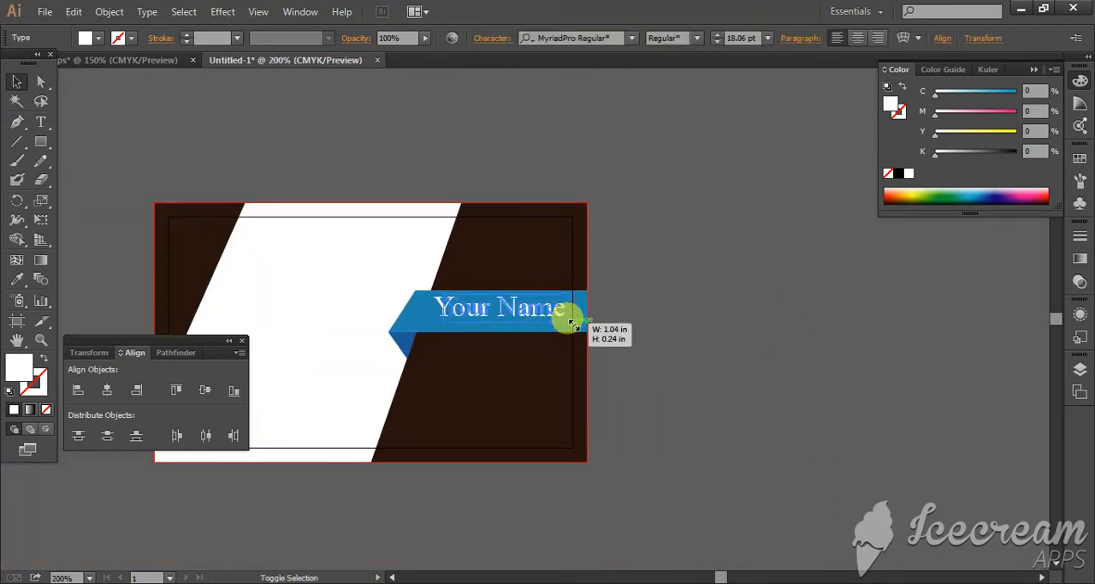
{"action": "left_click", "coordinate": [745, 289]}
{"action": "scroll", "coordinate": [685, 291], "scroll_direction": "down", "scroll_amount": 5}
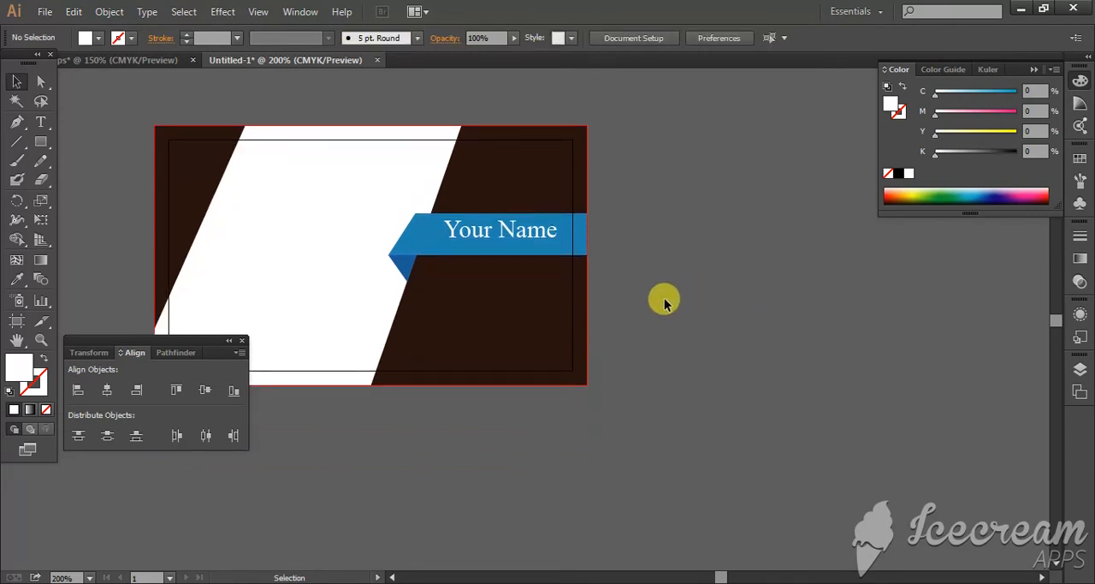
{"action": "left_click", "coordinate": [511, 205]}
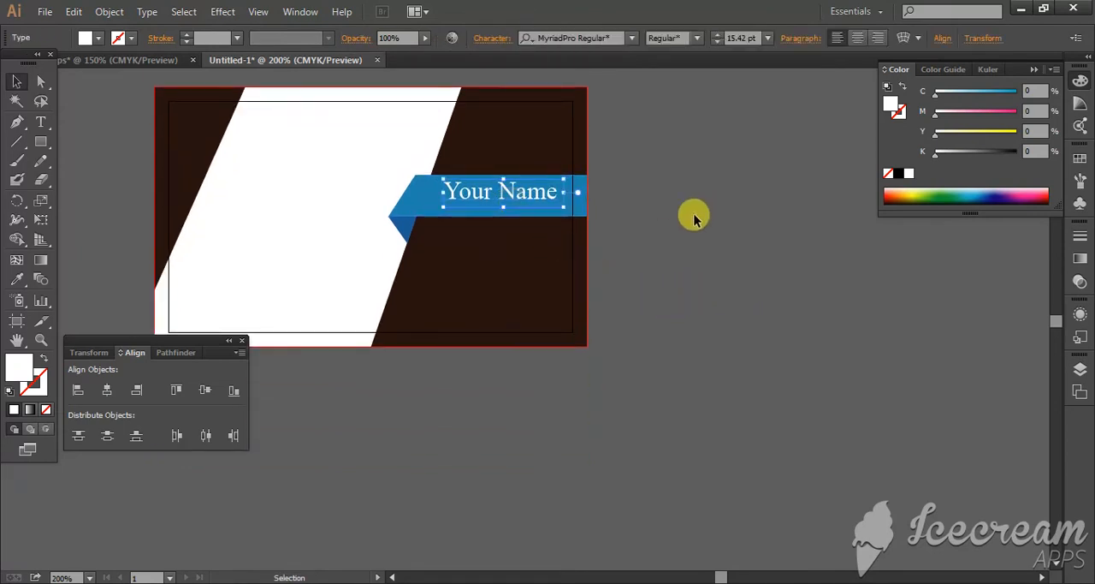
{"action": "left_click", "coordinate": [694, 215]}
{"action": "left_click", "coordinate": [544, 199]}
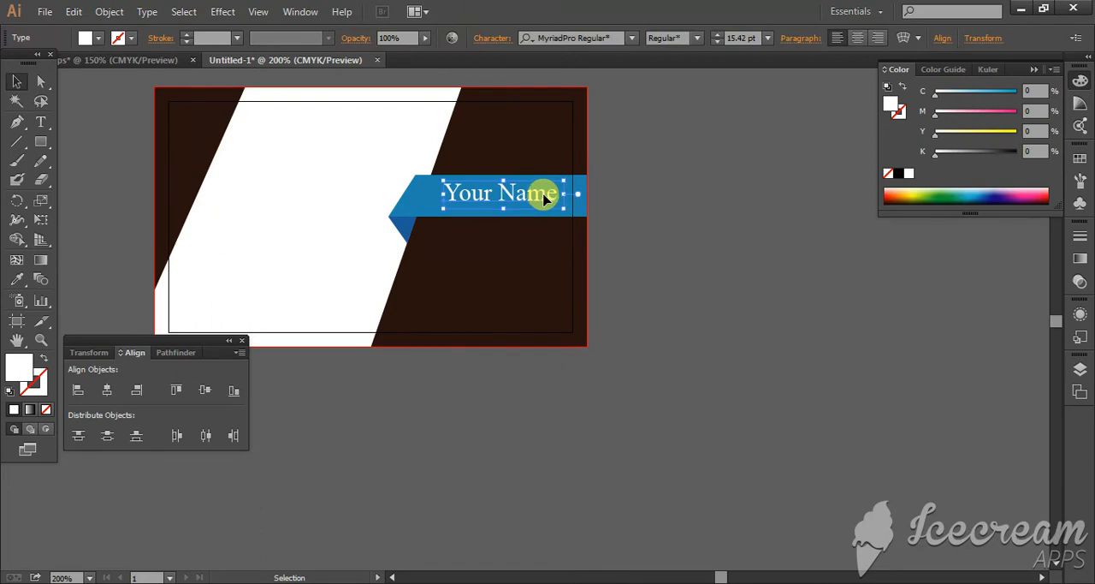
{"action": "left_click", "coordinate": [744, 237]}
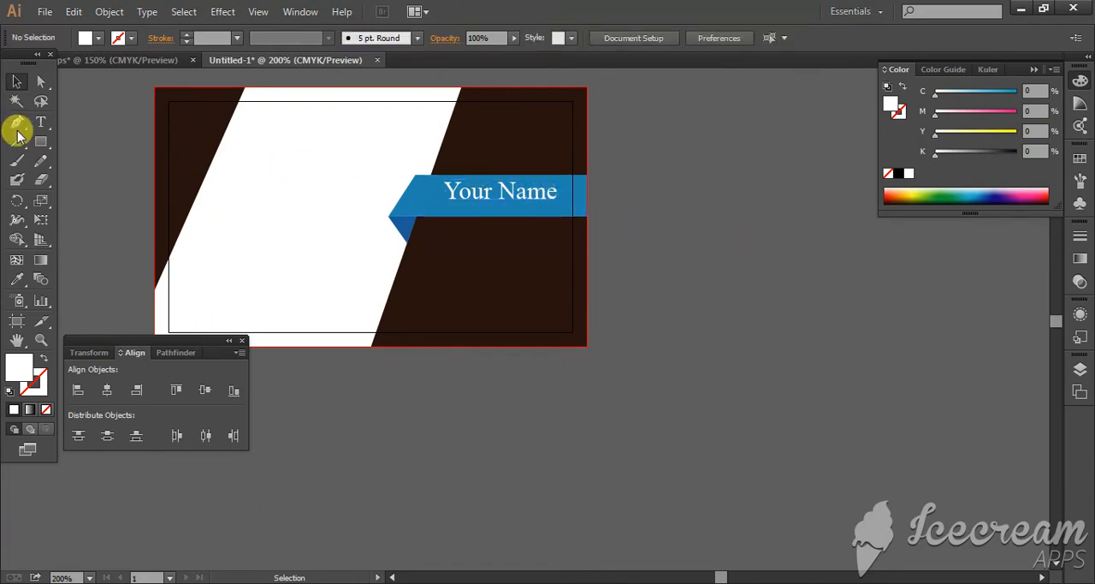
{"action": "left_click", "coordinate": [40, 121]}
{"action": "left_click", "coordinate": [752, 351]}
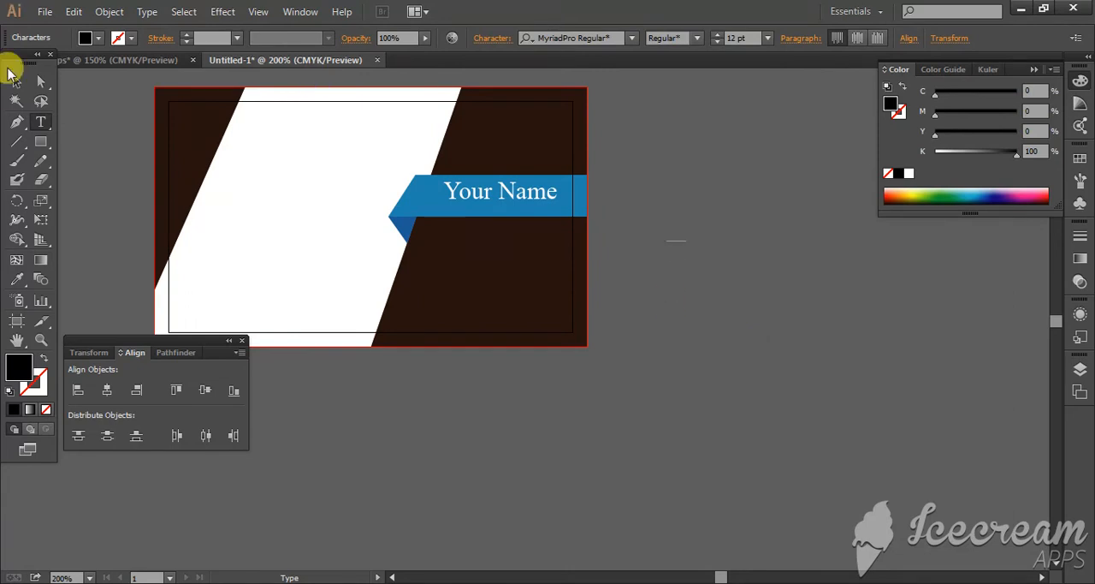
{"action": "left_click", "coordinate": [17, 82]}
{"action": "left_click", "coordinate": [728, 255]}
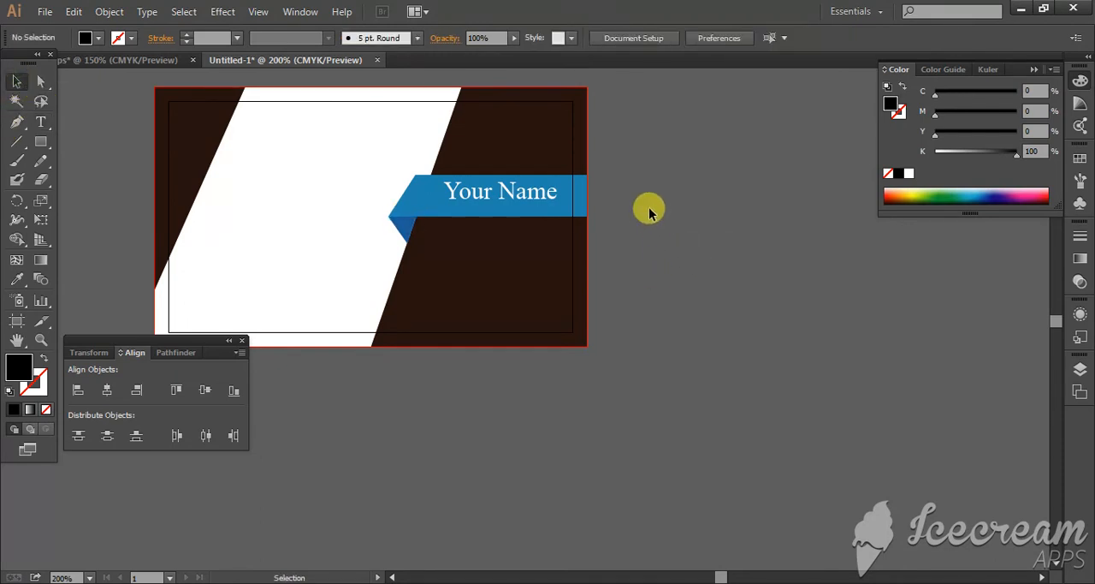
{"action": "left_click_drag", "start_coordinate": [647, 208], "coordinate": [753, 360]}
{"action": "left_click", "coordinate": [684, 324]}
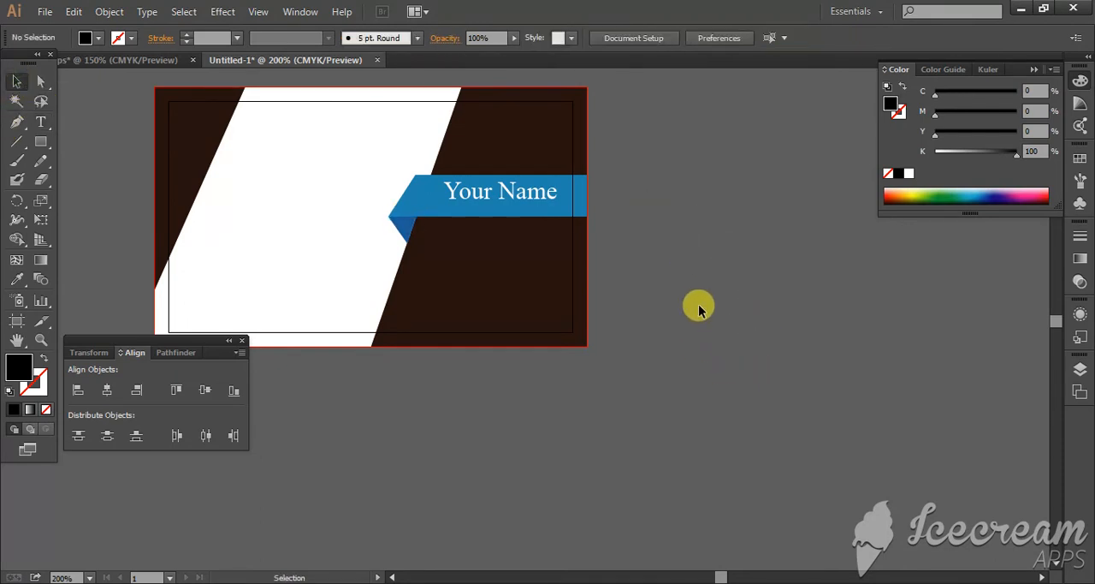
Step: Copy the QR code, red logo and contact details from the other open document and paste them on the empty area beside the card
{"action": "scroll", "coordinate": [671, 305], "scroll_direction": "left", "scroll_amount": 1}
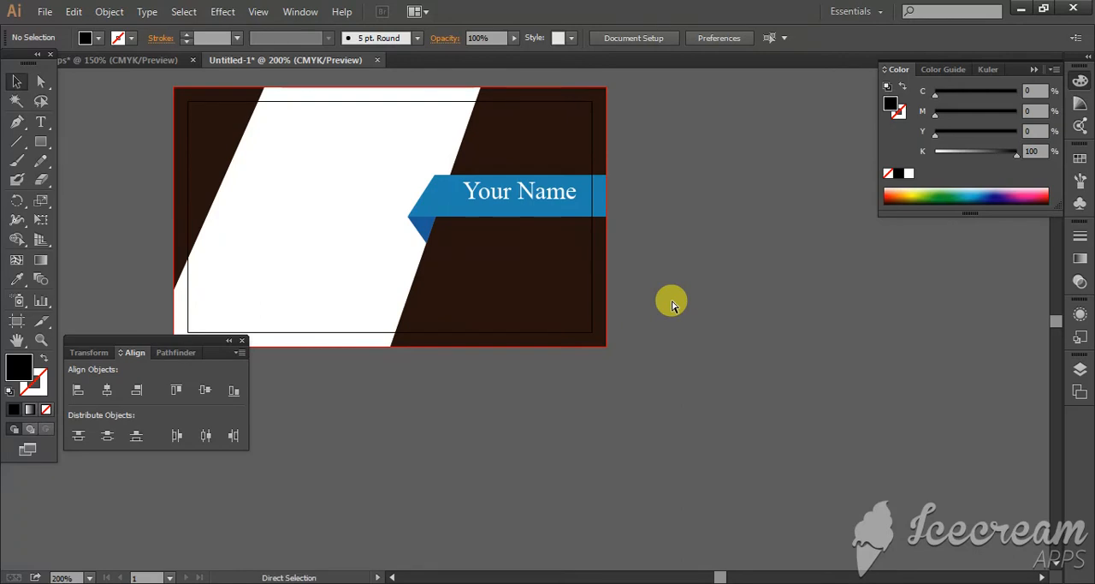
{"action": "key", "text": "ctrl+minus"}
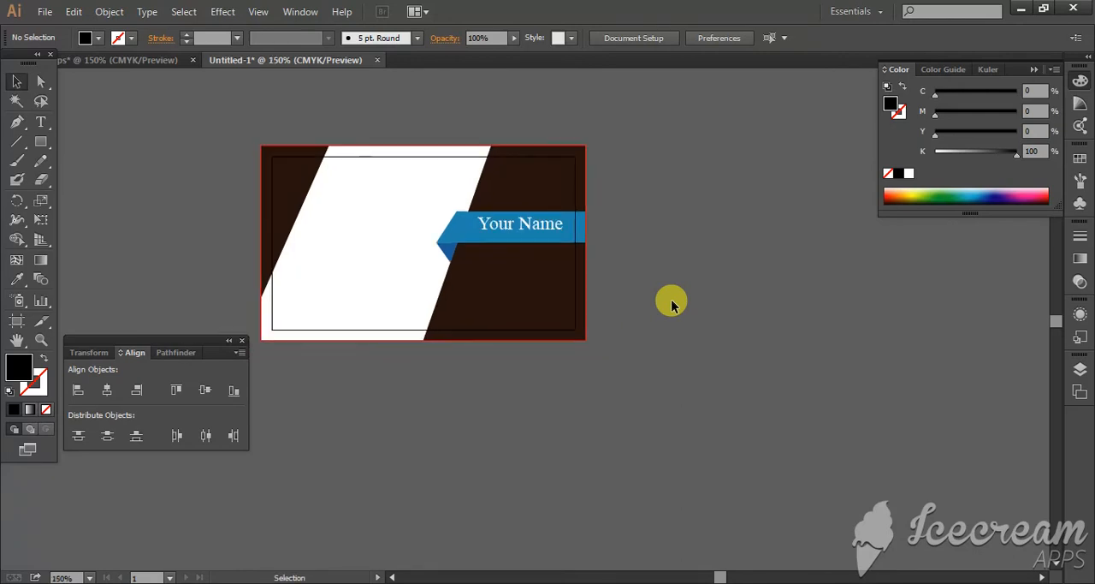
{"action": "left_click", "coordinate": [138, 59]}
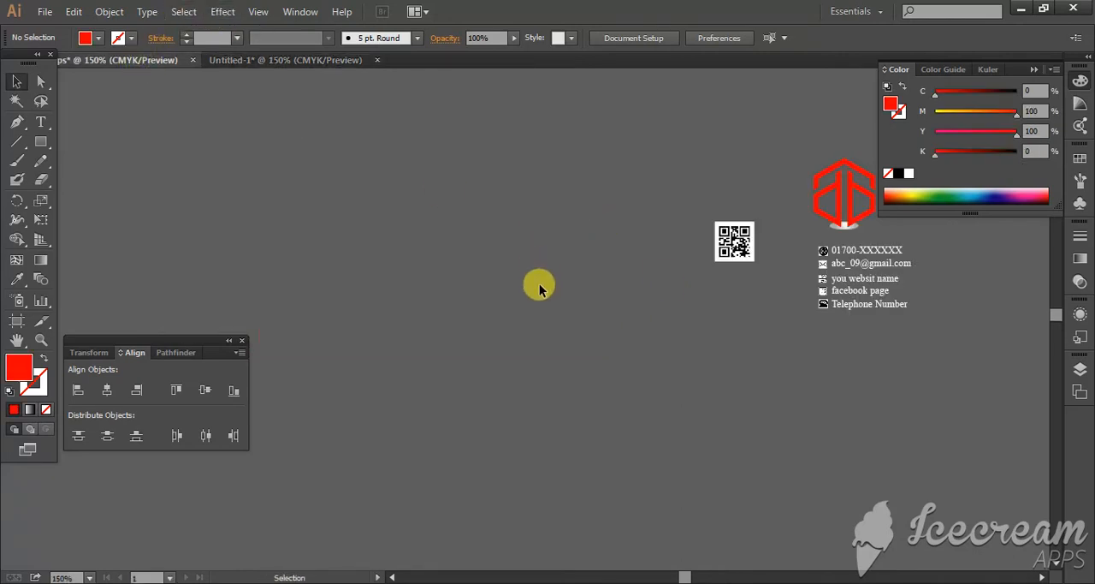
{"action": "left_click", "coordinate": [733, 249]}
{"action": "left_click_drag", "start_coordinate": [710, 154], "coordinate": [851, 341]}
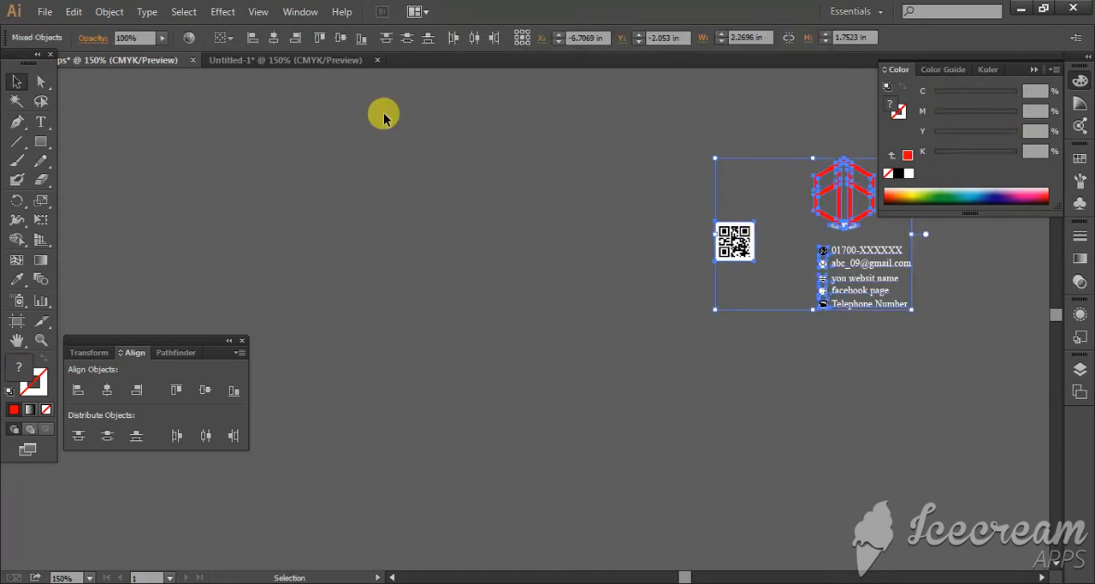
{"action": "left_click", "coordinate": [236, 61]}
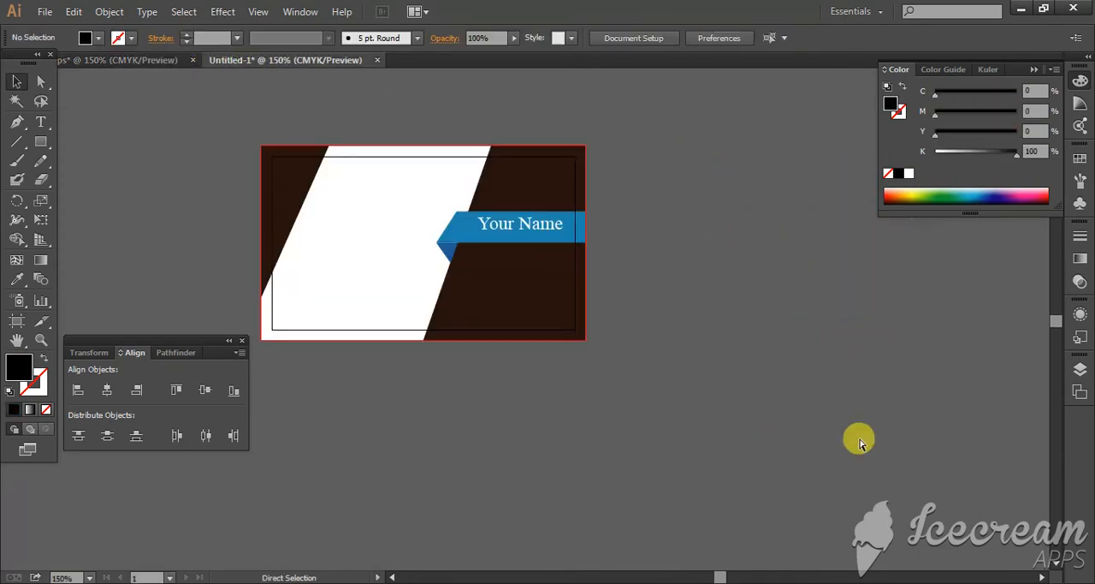
{"action": "key", "text": "ctrl+v"}
{"action": "left_click_drag", "start_coordinate": [616, 369], "coordinate": [872, 318]}
Step: Move the QR code onto the dark area above the blue bar, at about X 3.20 in, Y 0.30 in
{"action": "left_click", "coordinate": [634, 243]}
{"action": "left_click_drag", "start_coordinate": [634, 243], "coordinate": [719, 289]}
{"action": "left_click_drag", "start_coordinate": [704, 280], "coordinate": [556, 199]}
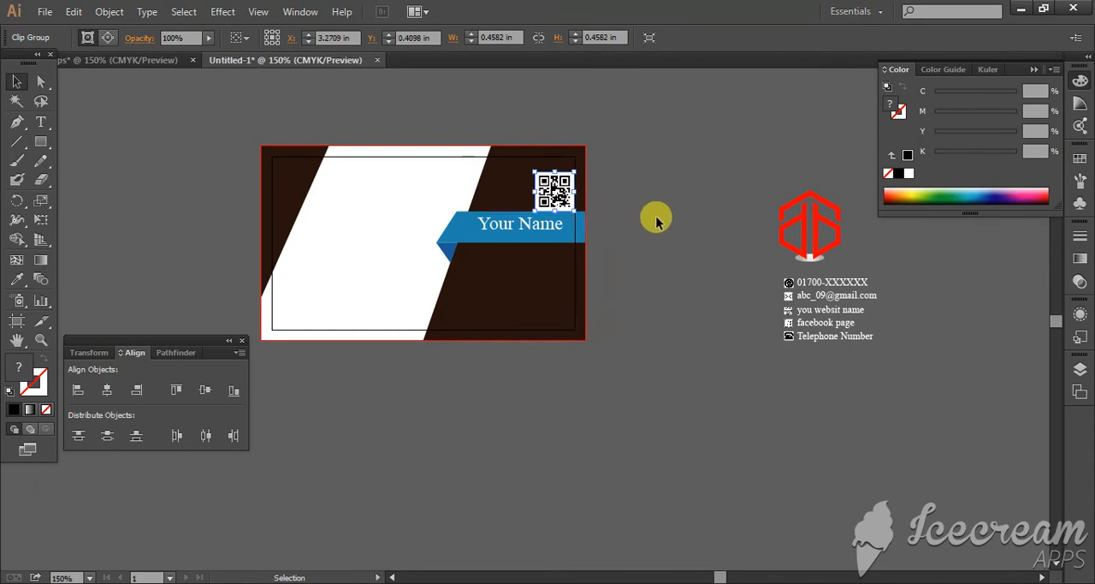
{"action": "key", "text": "Up"}
{"action": "key", "text": "Up"}
{"action": "key", "text": "Up"}
{"action": "key", "text": "Up"}
{"action": "key", "text": "Up"}
{"action": "key", "text": "Up"}
{"action": "key", "text": "Up"}
{"action": "key", "text": "Up"}
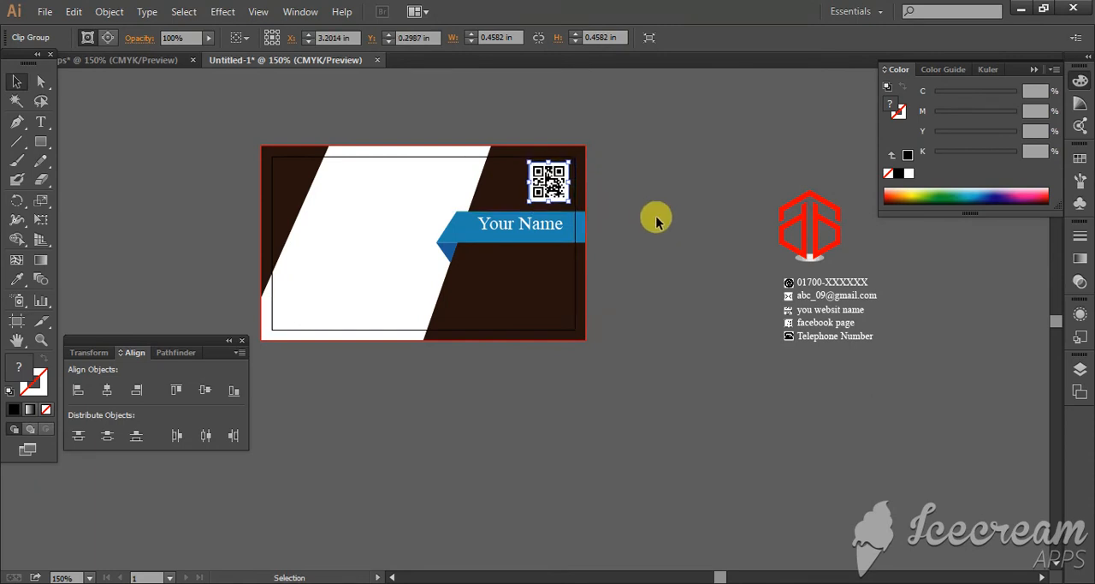
{"action": "left_click", "coordinate": [633, 167]}
Step: Place a copy of the red logo on the card's white area, at about X 1.08 in, Y 0.78 in
{"action": "left_click_drag", "start_coordinate": [738, 154], "coordinate": [369, 243]}
{"action": "key", "text": "Right"}
{"action": "key", "text": "Right"}
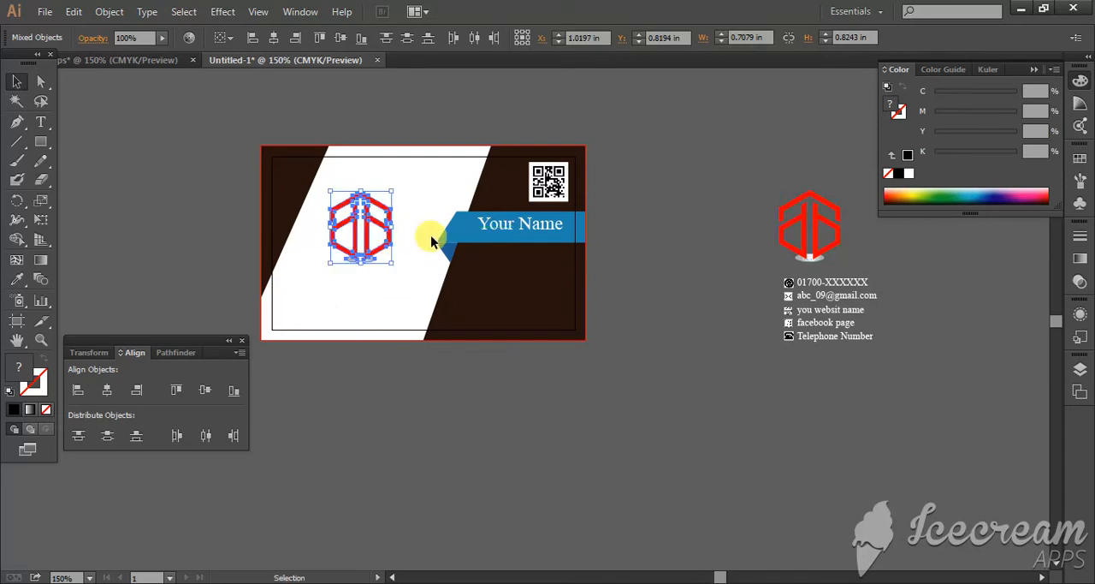
{"action": "key", "text": "Up"}
{"action": "key", "text": "Up"}
{"action": "key", "text": "Up"}
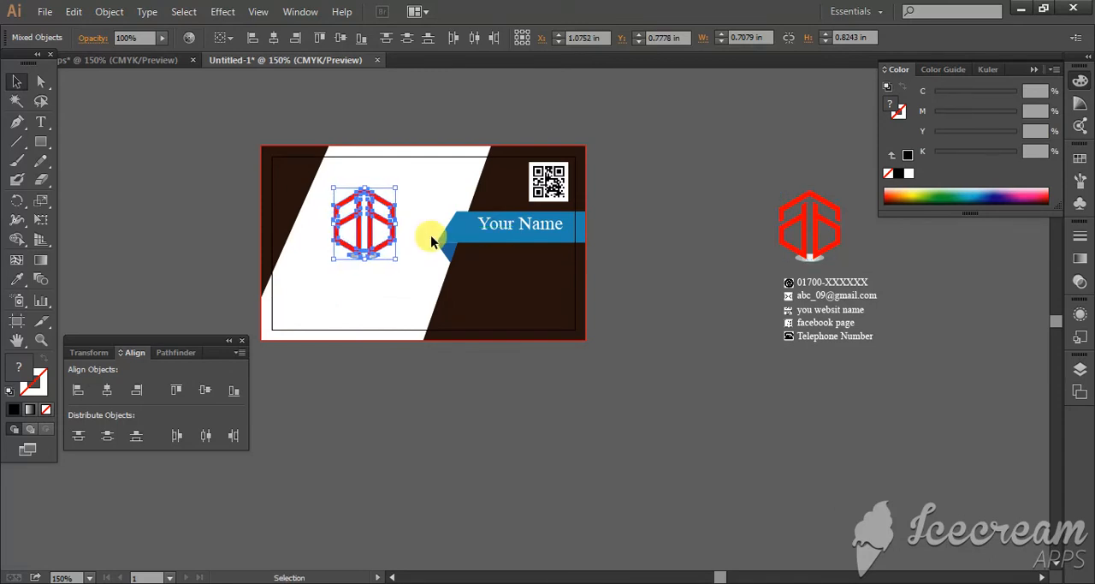
{"action": "left_click", "coordinate": [688, 282]}
Step: Place a copy of the contact details group on the dark area below the blue bar, at about X 2.91 in, Y 1.50 in
{"action": "scroll", "coordinate": [689, 282], "scroll_direction": "down", "scroll_amount": 1}
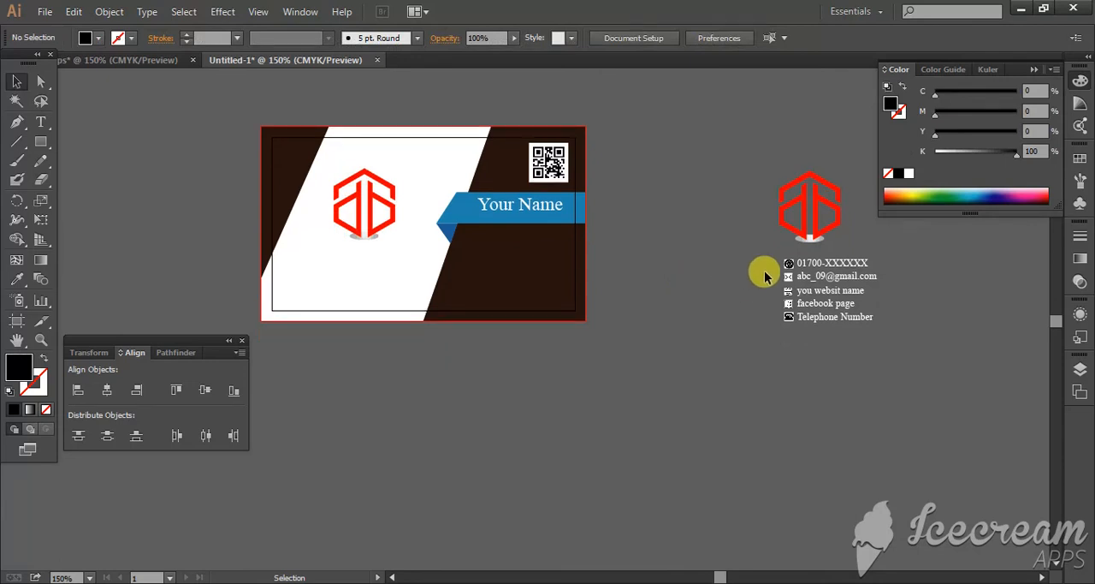
{"action": "left_click", "coordinate": [827, 286]}
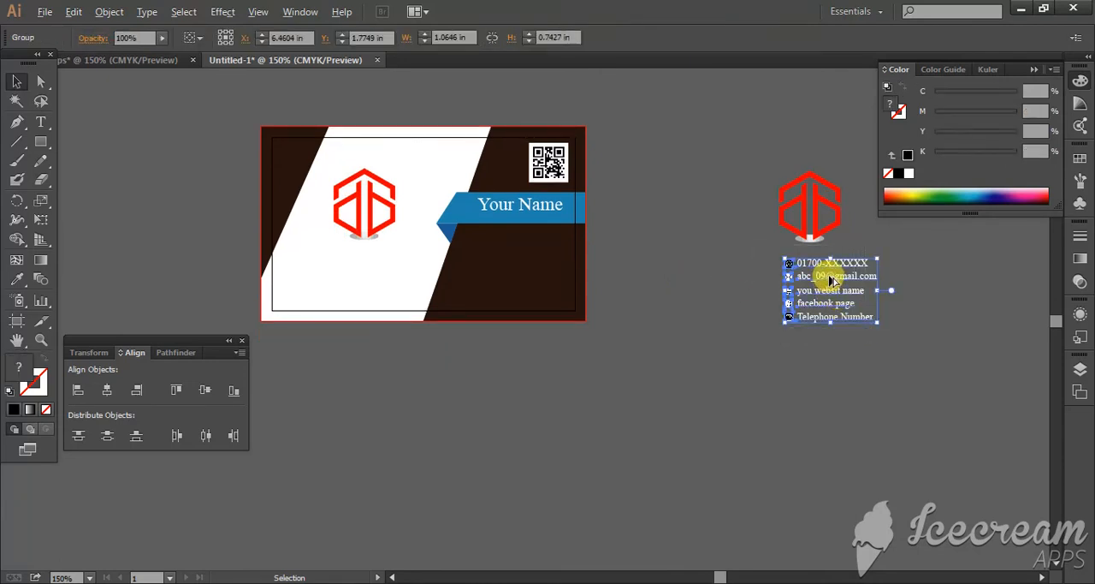
{"action": "left_click_drag", "start_coordinate": [764, 280], "coordinate": [529, 257]}
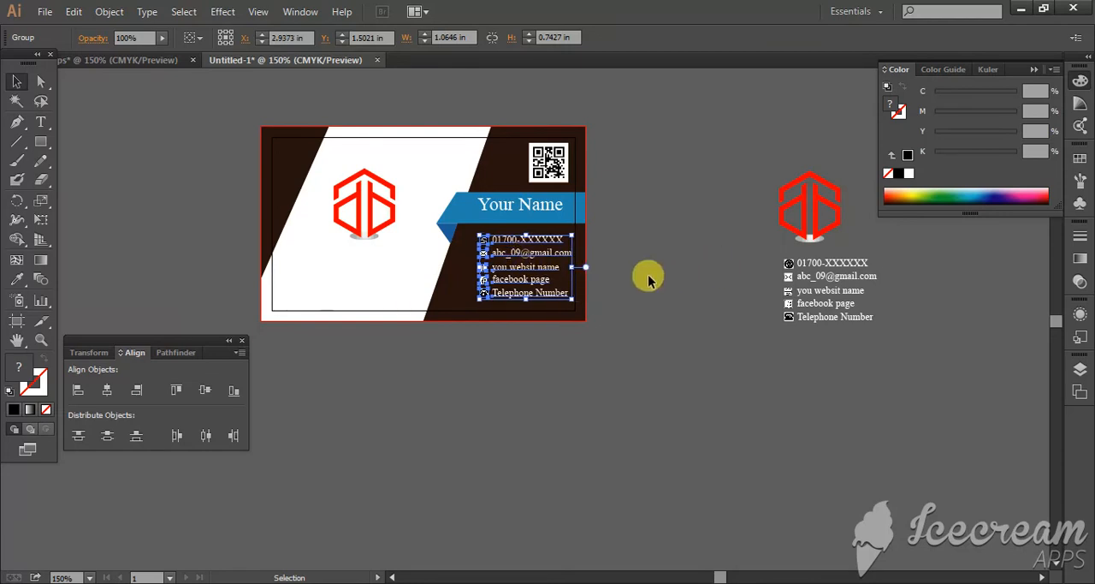
{"action": "left_click", "coordinate": [690, 268]}
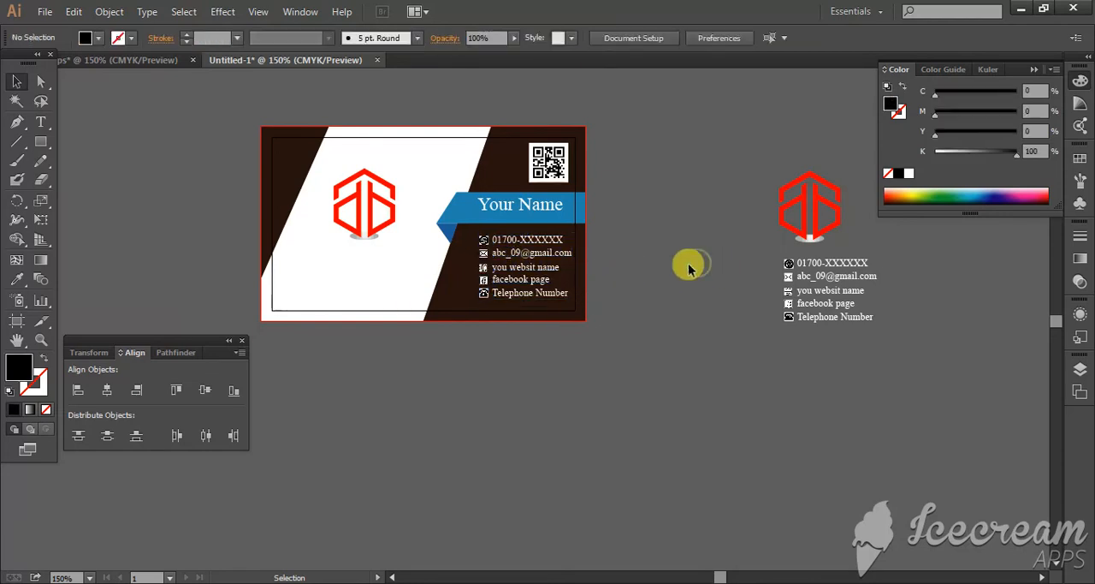
{"action": "left_click", "coordinate": [503, 268]}
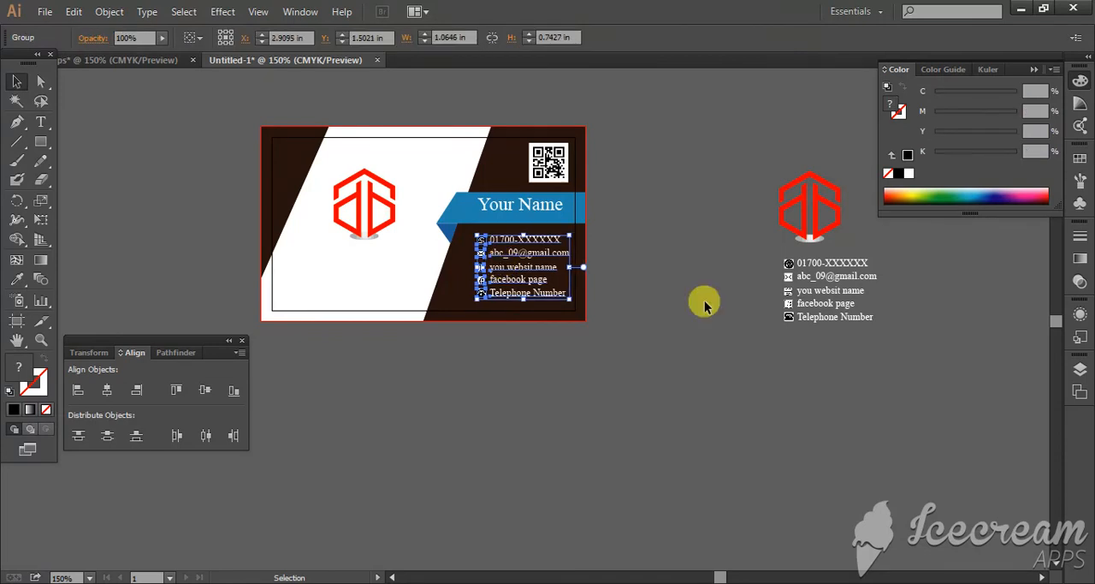
{"action": "left_click", "coordinate": [731, 284]}
Step: Select the leftover logo and contact details group beside the card
{"action": "key", "text": "ctrl+minus"}
{"action": "key", "text": "ctrl+minus"}
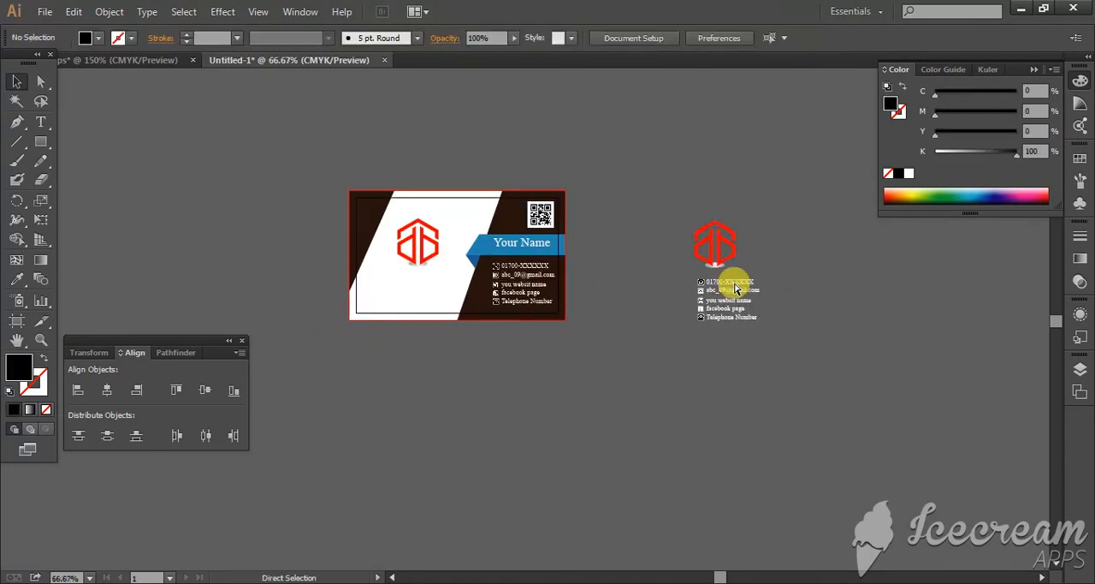
{"action": "left_click_drag", "start_coordinate": [585, 220], "coordinate": [711, 369]}
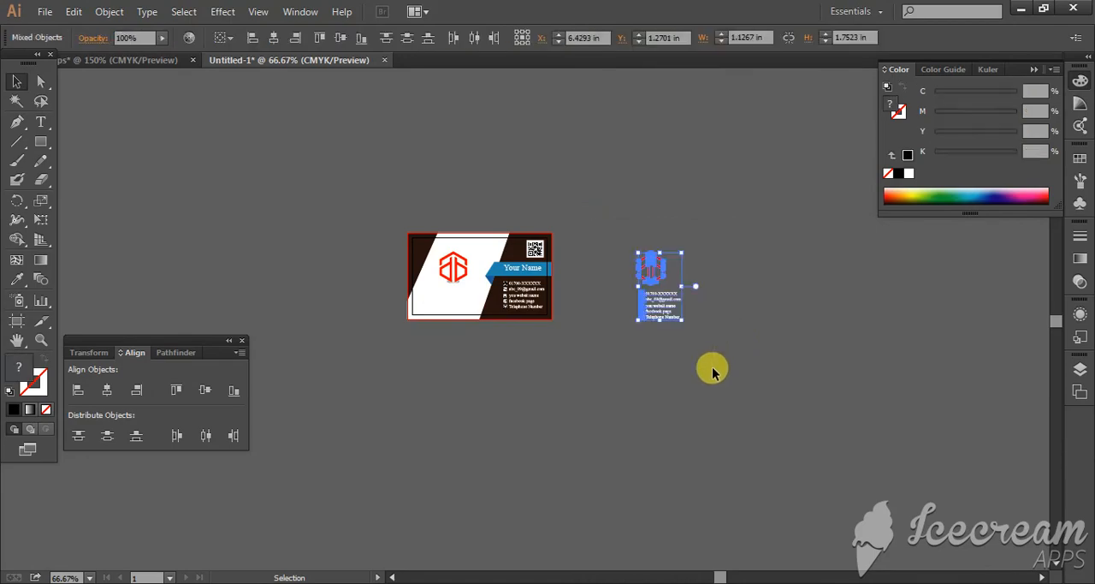